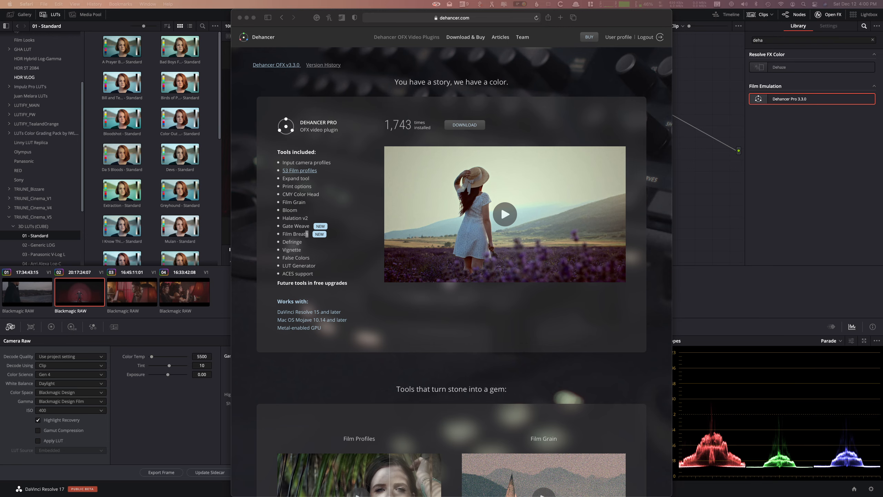
Step: Examine the Dehancer Pro product page, covering its included tools, film profiles, key features and sample images
{"action": "scroll", "coordinate": [325, 385], "scroll_direction": "down", "scroll_amount": 5}
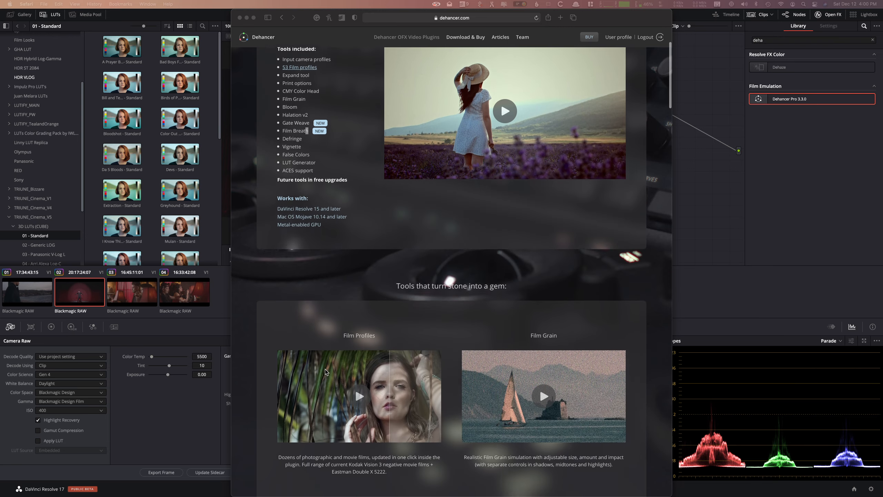
{"action": "scroll", "coordinate": [326, 366], "scroll_direction": "down", "scroll_amount": 3}
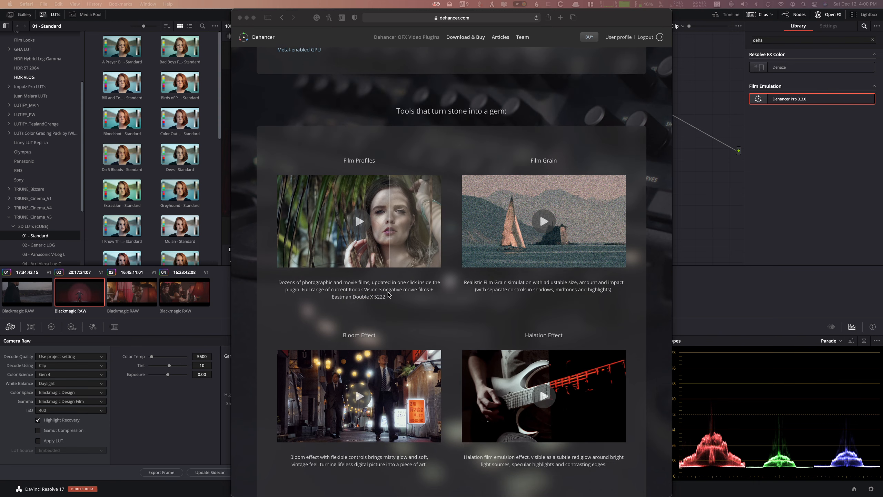
{"action": "scroll", "coordinate": [465, 280], "scroll_direction": "down", "scroll_amount": 2}
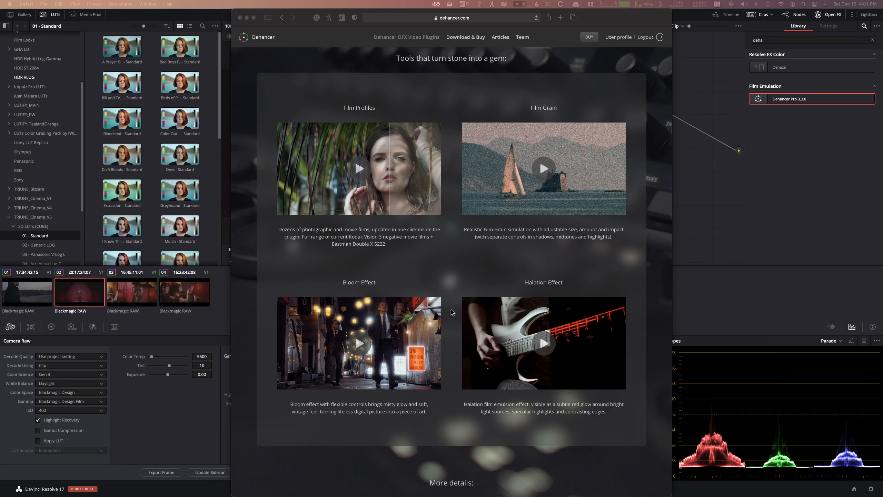
{"action": "scroll", "coordinate": [452, 312], "scroll_direction": "down", "scroll_amount": 10}
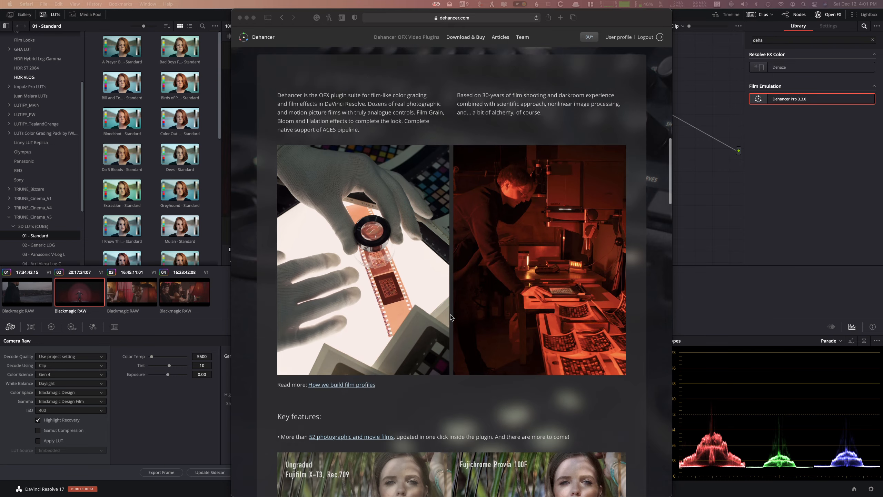
{"action": "scroll", "coordinate": [424, 303], "scroll_direction": "down", "scroll_amount": 8}
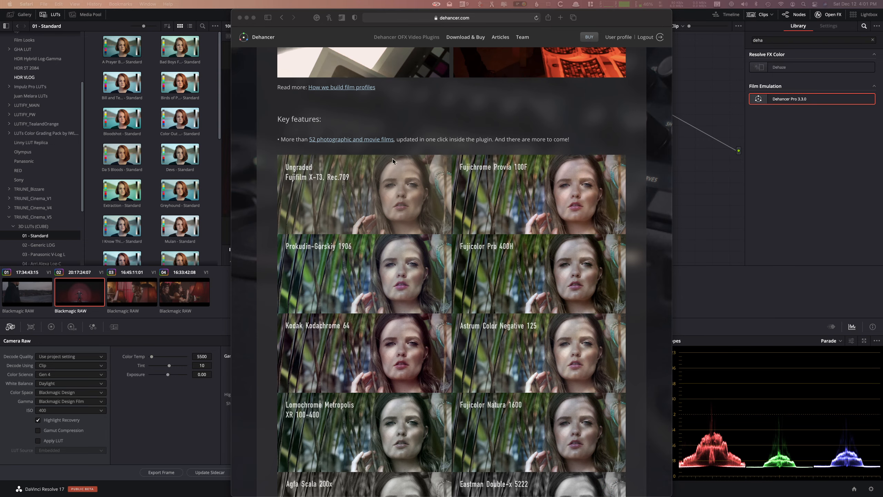
{"action": "scroll", "coordinate": [426, 244], "scroll_direction": "down", "scroll_amount": 3}
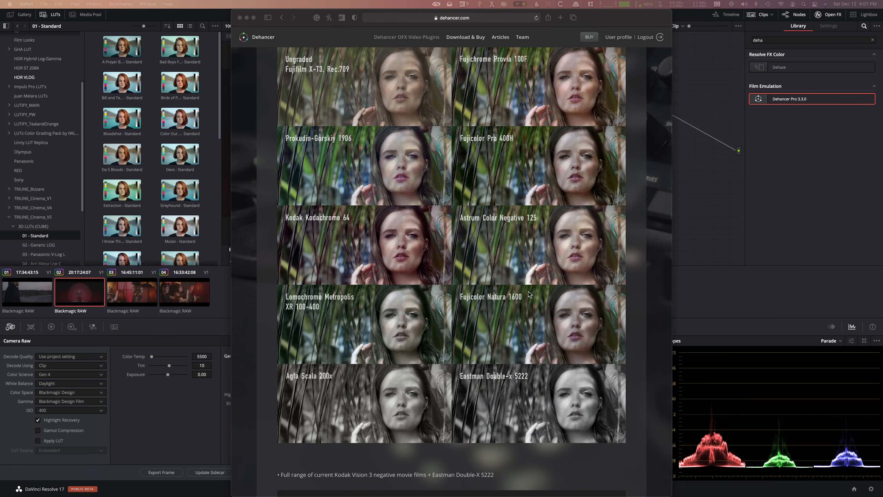
{"action": "scroll", "coordinate": [528, 294], "scroll_direction": "down", "scroll_amount": 12}
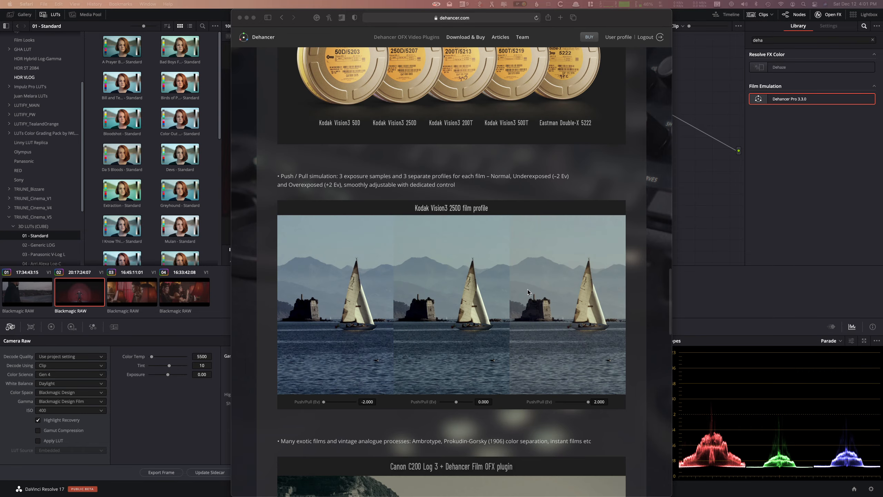
{"action": "scroll", "coordinate": [527, 292], "scroll_direction": "down", "scroll_amount": 8}
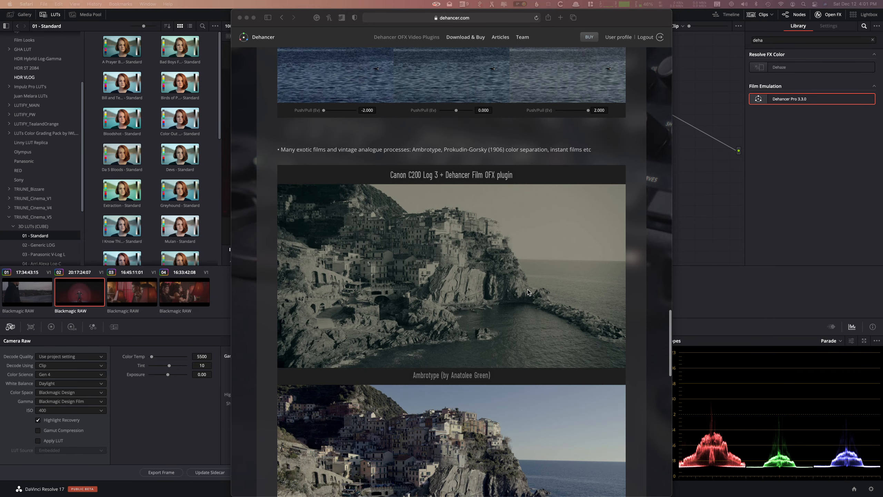
{"action": "scroll", "coordinate": [527, 291], "scroll_direction": "down", "scroll_amount": 8}
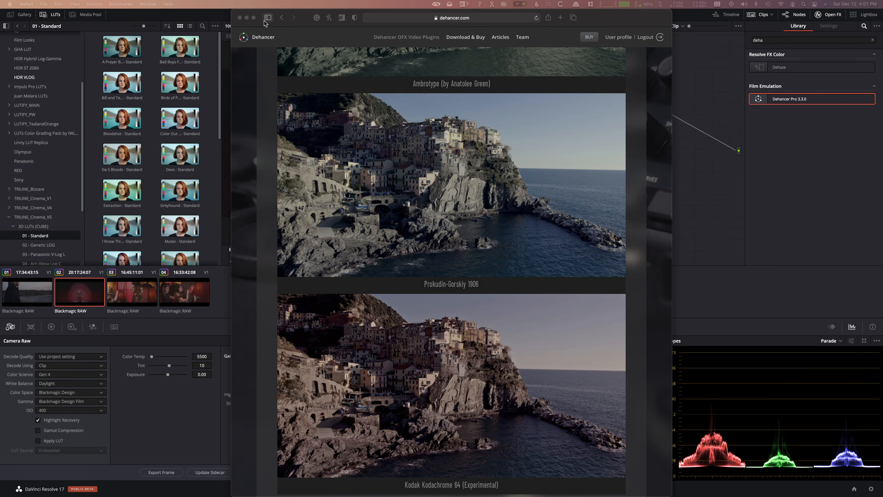
Step: Open the Dehancer Download & Buy page and compare the tools and prices of the Pro, Lite, Grain and Bloom plugins
{"action": "left_click", "coordinate": [465, 37]}
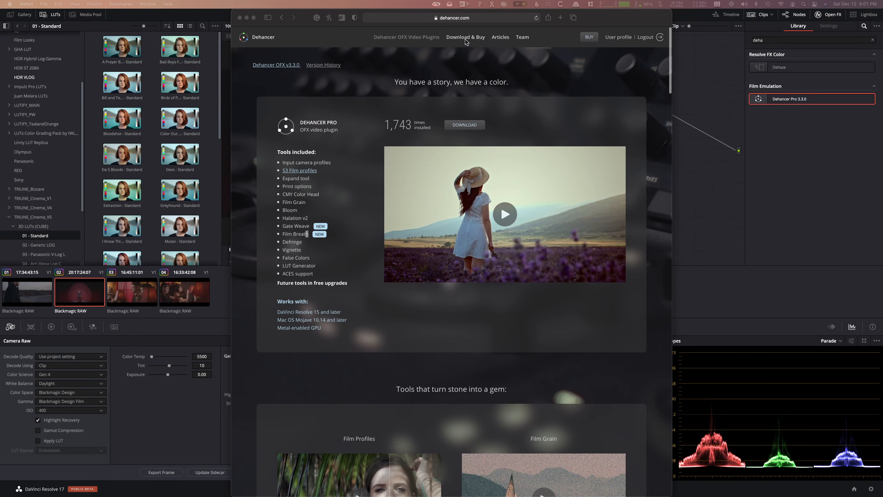
{"action": "left_click", "coordinate": [466, 39]}
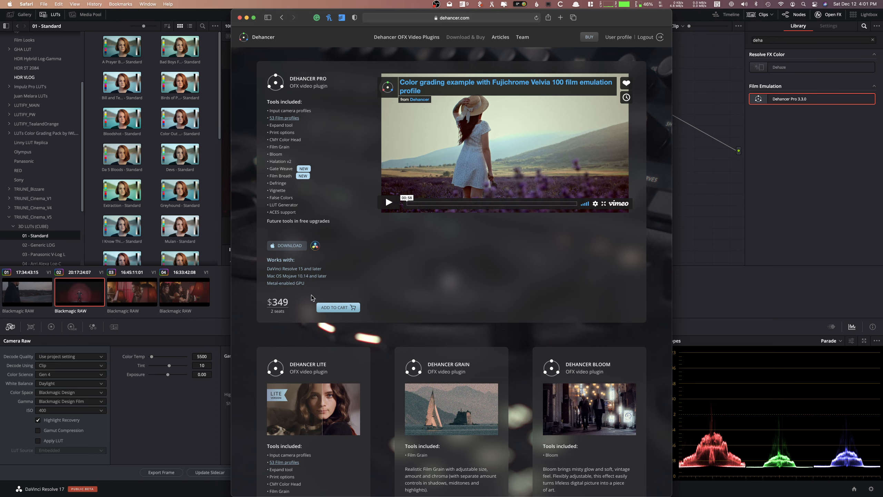
{"action": "scroll", "coordinate": [350, 292], "scroll_direction": "down", "scroll_amount": 2}
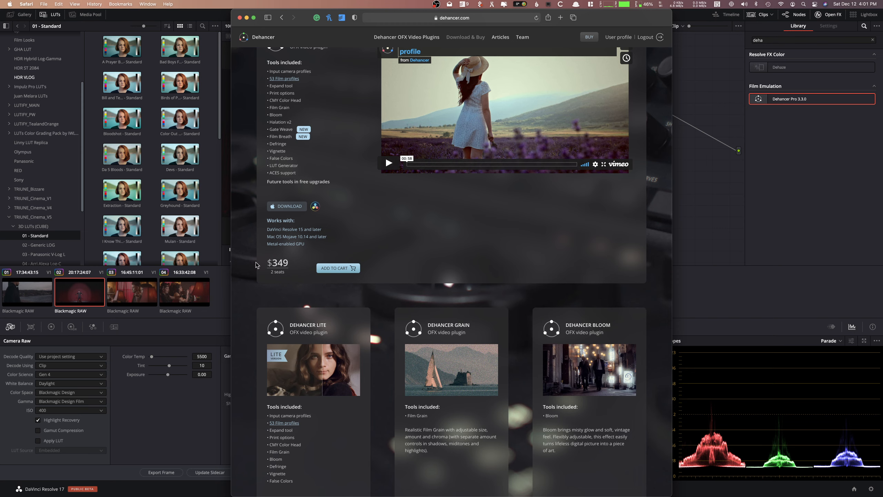
{"action": "scroll", "coordinate": [287, 261], "scroll_direction": "down", "scroll_amount": 4}
{"action": "scroll", "coordinate": [289, 260], "scroll_direction": "down", "scroll_amount": 3}
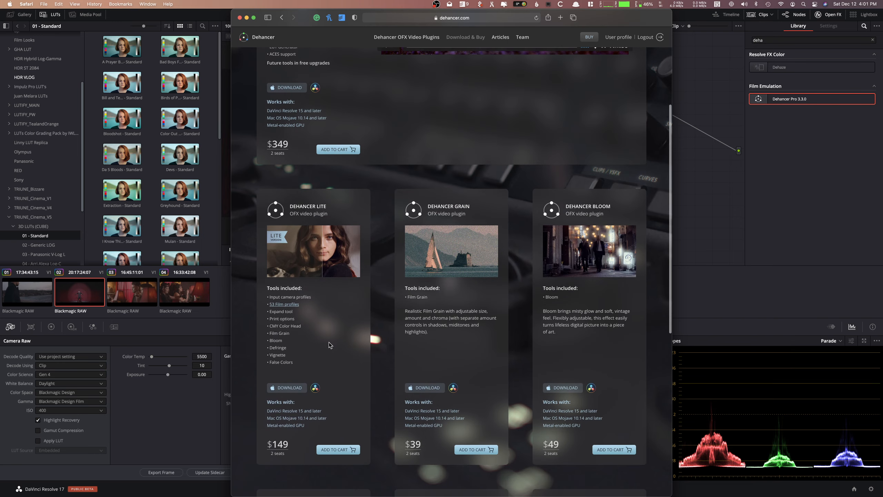
{"action": "scroll", "coordinate": [350, 302], "scroll_direction": "down", "scroll_amount": 4}
{"action": "scroll", "coordinate": [343, 302], "scroll_direction": "up", "scroll_amount": 3}
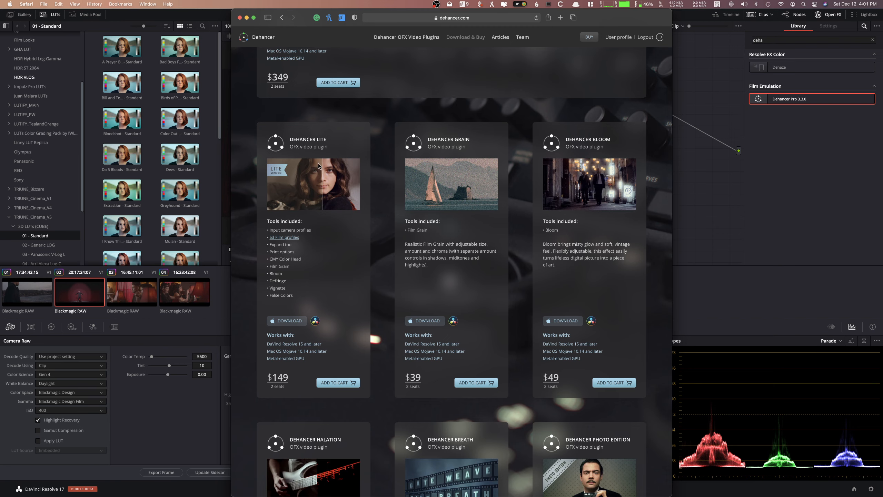
{"action": "scroll", "coordinate": [320, 166], "scroll_direction": "up", "scroll_amount": 8}
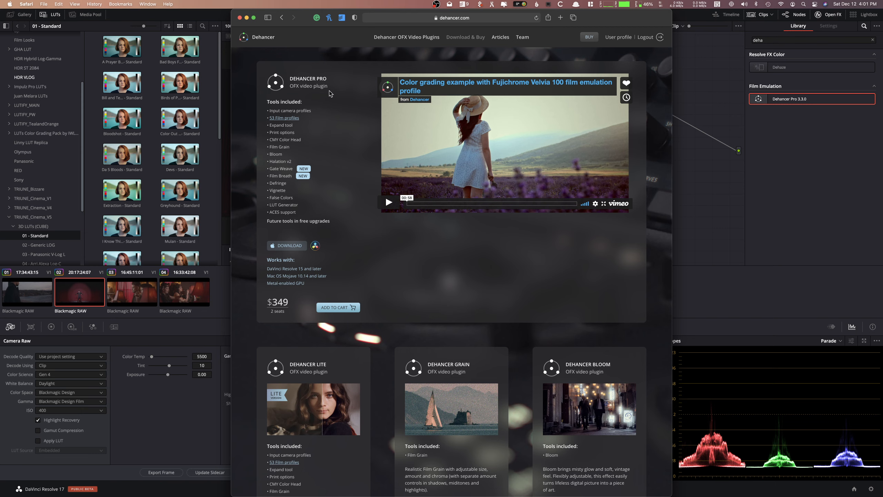
Step: Switch back to DaVinci Resolve and add a second serial node after node 01 on the stage clip
{"action": "left_click", "coordinate": [240, 17]}
{"action": "left_click", "coordinate": [252, 15]}
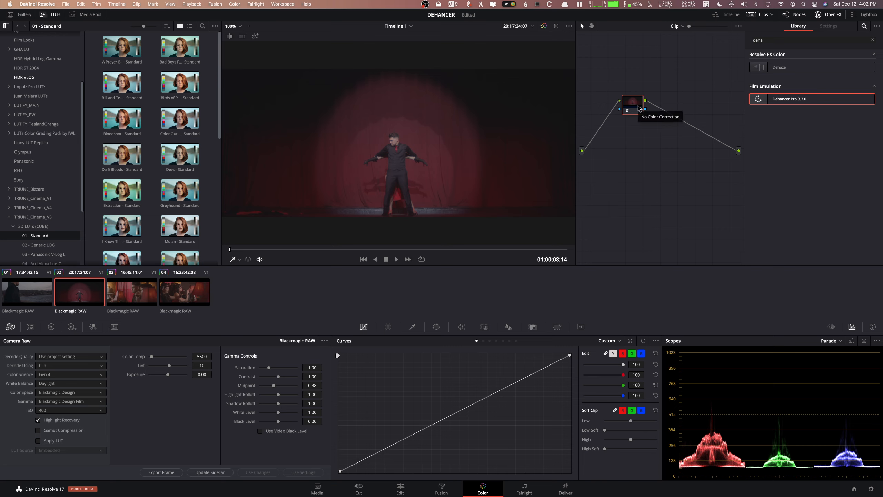
{"action": "key", "text": "alt+s"}
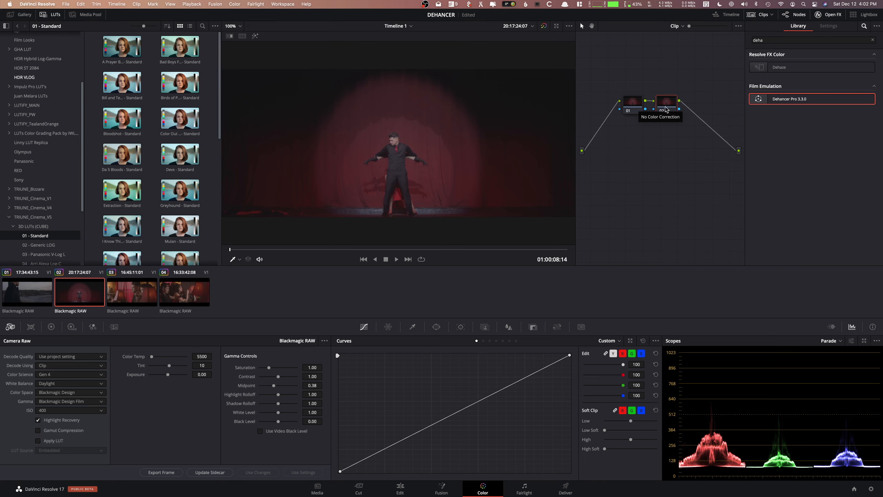
Step: Apply the Dehancer Pro 3.3.0 effect to node 02 and bring up its Input settings
{"action": "left_click", "coordinate": [634, 109]}
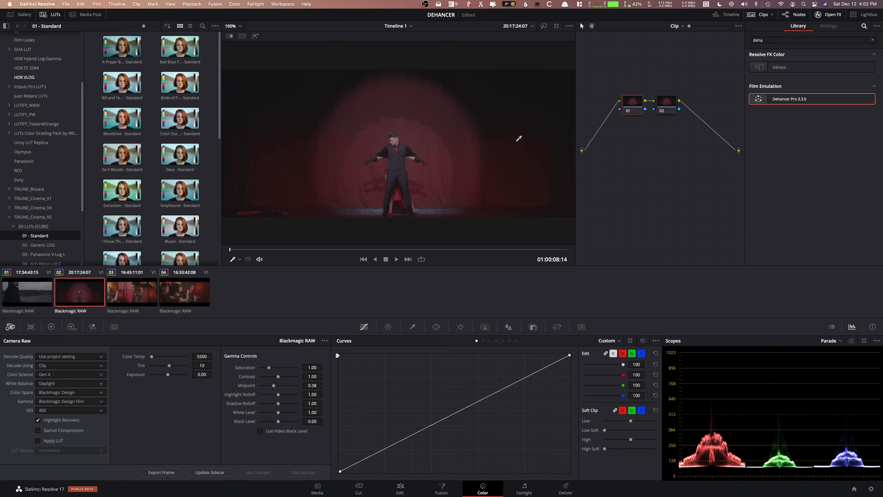
{"action": "left_click_drag", "start_coordinate": [776, 99], "coordinate": [669, 106]}
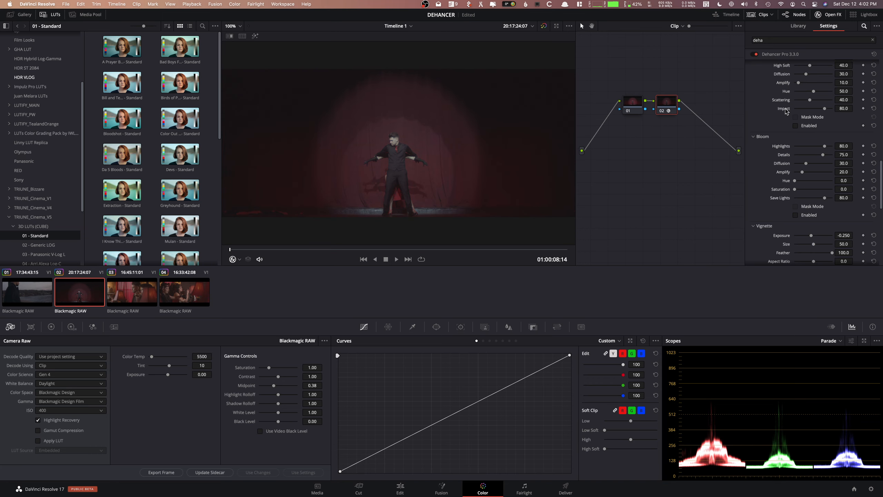
{"action": "scroll", "coordinate": [779, 109], "scroll_direction": "up", "scroll_amount": 15}
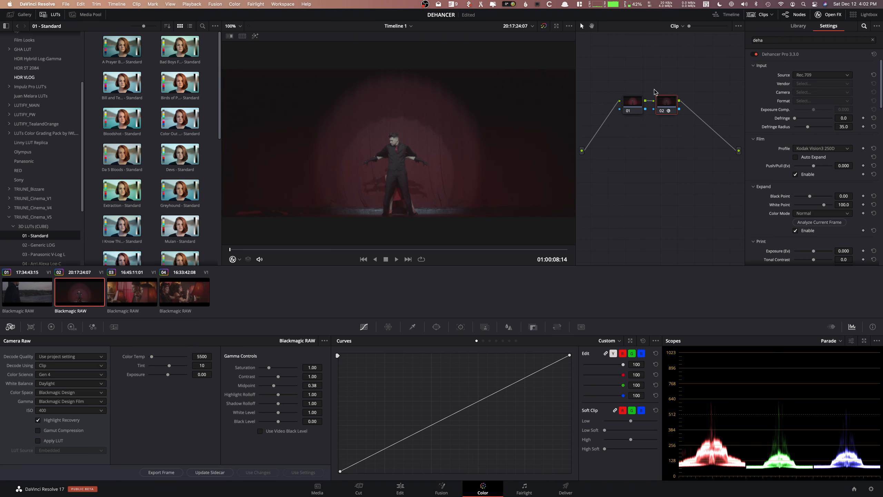
Step: Try Rec.709 as the clip's Camera Raw gamma, and return it to Blackmagic Design Film
{"action": "left_click", "coordinate": [100, 392]}
{"action": "left_click", "coordinate": [99, 402]}
{"action": "left_click", "coordinate": [59, 465]}
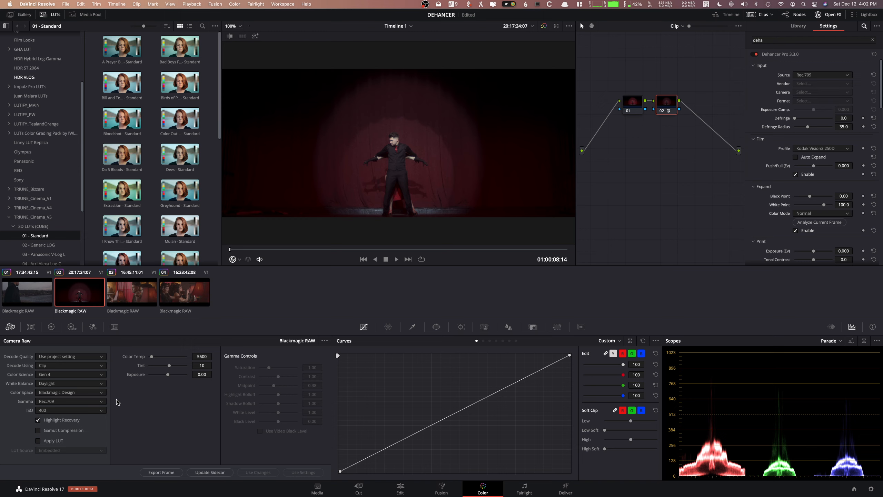
{"action": "left_click", "coordinate": [102, 401]}
{"action": "left_click", "coordinate": [82, 411]}
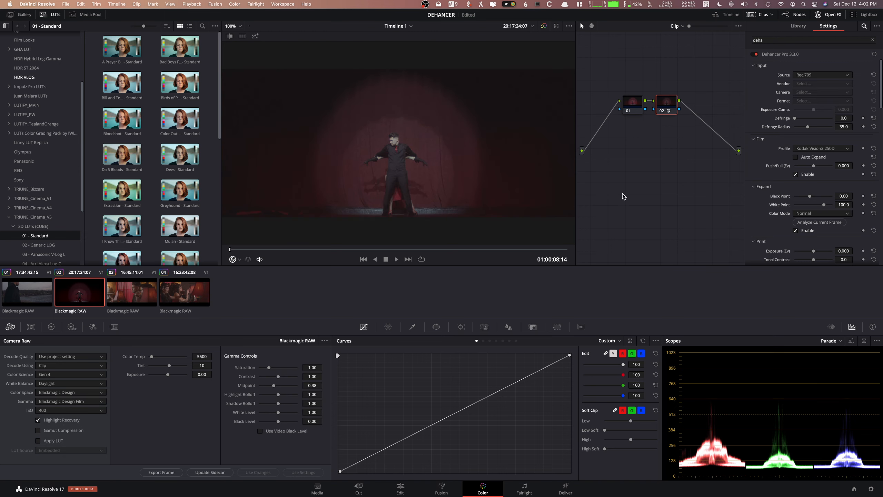
Step: Set the Dehancer input source to Choose Camera, with Blackmagic Design as vendor, Pocket Cinema Camera 4K as camera and Film format
{"action": "left_click", "coordinate": [815, 76]}
{"action": "left_click", "coordinate": [824, 111]}
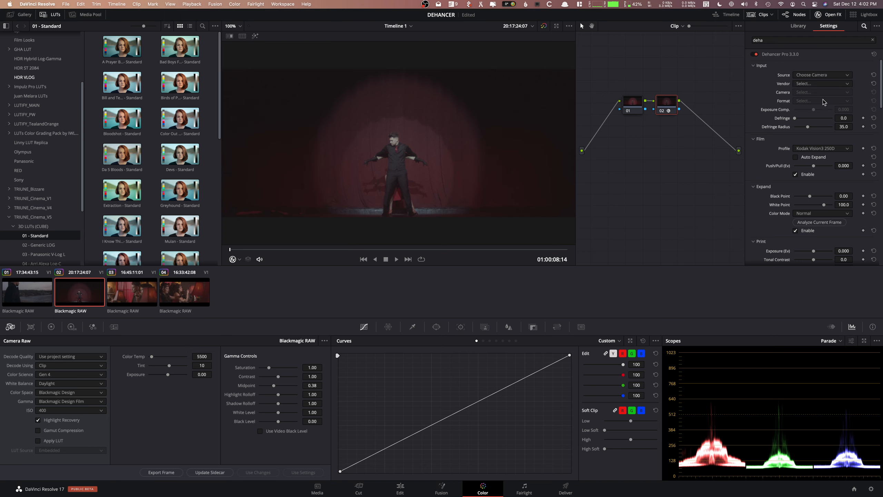
{"action": "left_click", "coordinate": [817, 85]}
{"action": "left_click", "coordinate": [818, 108]}
{"action": "left_click", "coordinate": [814, 93]}
{"action": "left_click", "coordinate": [815, 108]}
{"action": "left_click", "coordinate": [816, 101]}
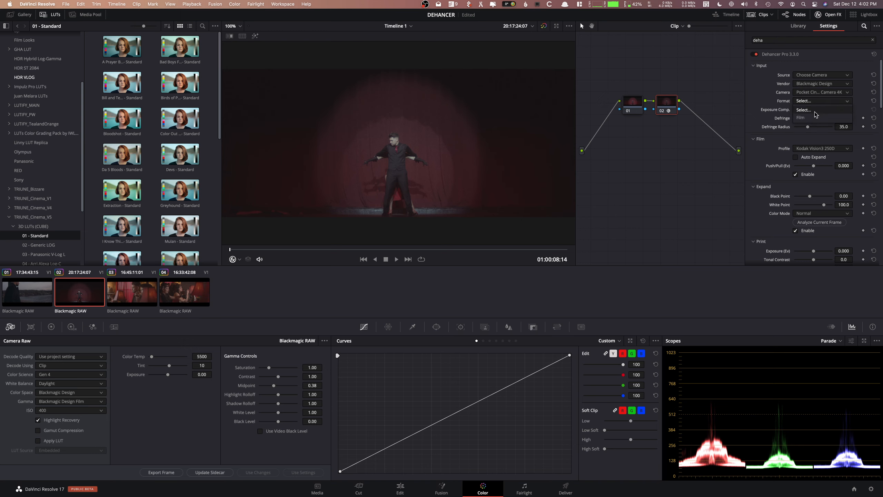
{"action": "left_click", "coordinate": [800, 109]}
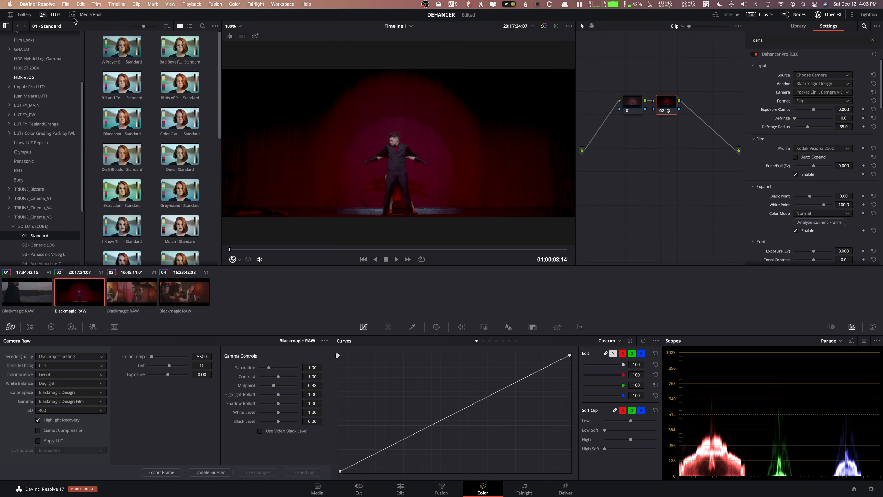
Step: Enlarge the viewer by hiding the LUT browser, and set Dehancer's Exposure Comp. to 0.414 at frame 01:00:11:18
{"action": "left_click", "coordinate": [51, 14]}
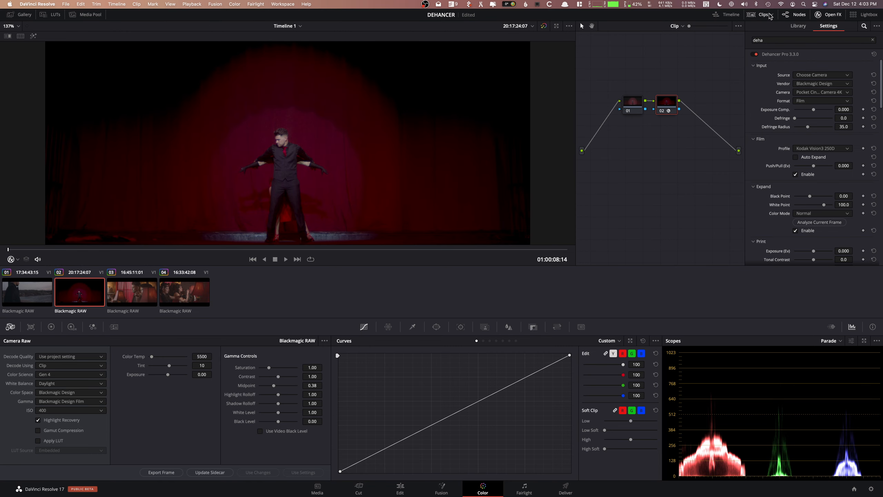
{"action": "left_click", "coordinate": [302, 249]}
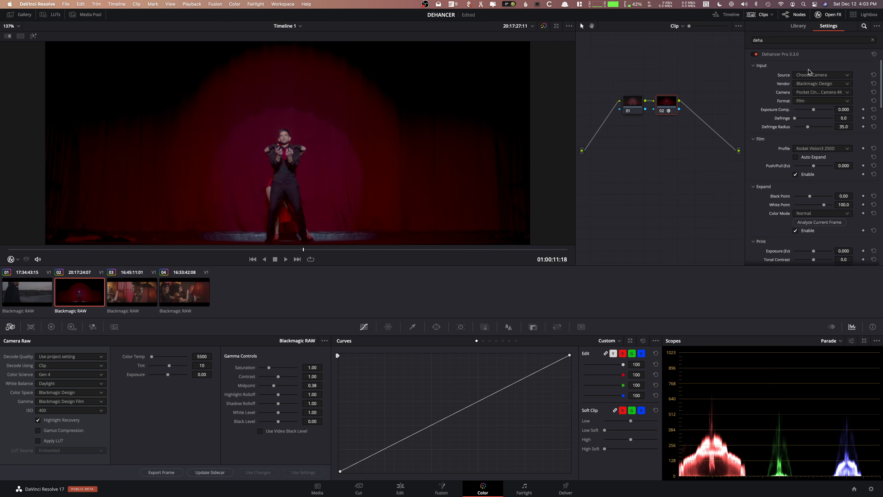
{"action": "left_click_drag", "start_coordinate": [813, 110], "coordinate": [815, 113]}
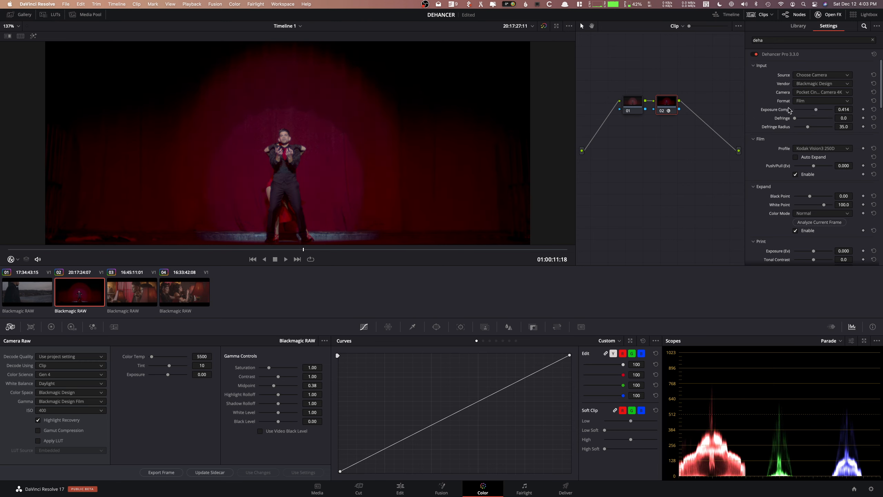
{"action": "left_click_drag", "start_coordinate": [794, 118], "coordinate": [796, 118]}
Step: Try the Prokudin-Gorskiy 1906 and Rollei Ortho 25 film profiles on the clip
{"action": "scroll", "coordinate": [775, 140], "scroll_direction": "down", "scroll_amount": 2}
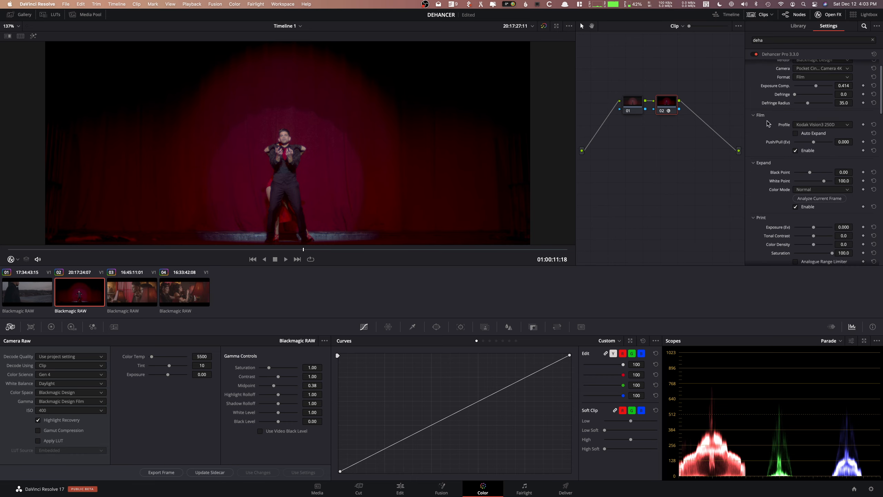
{"action": "left_click", "coordinate": [819, 125]}
{"action": "scroll", "coordinate": [827, 153], "scroll_direction": "down", "scroll_amount": 5}
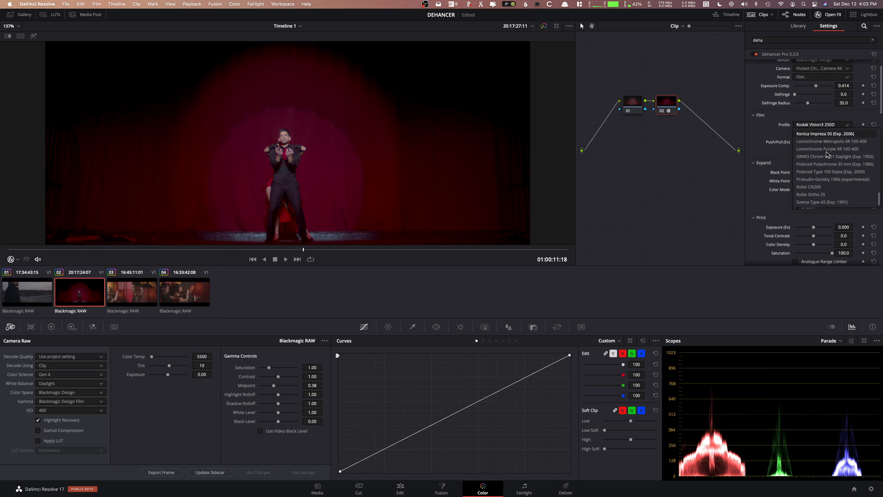
{"action": "left_click", "coordinate": [821, 179]}
{"action": "left_click", "coordinate": [818, 121]}
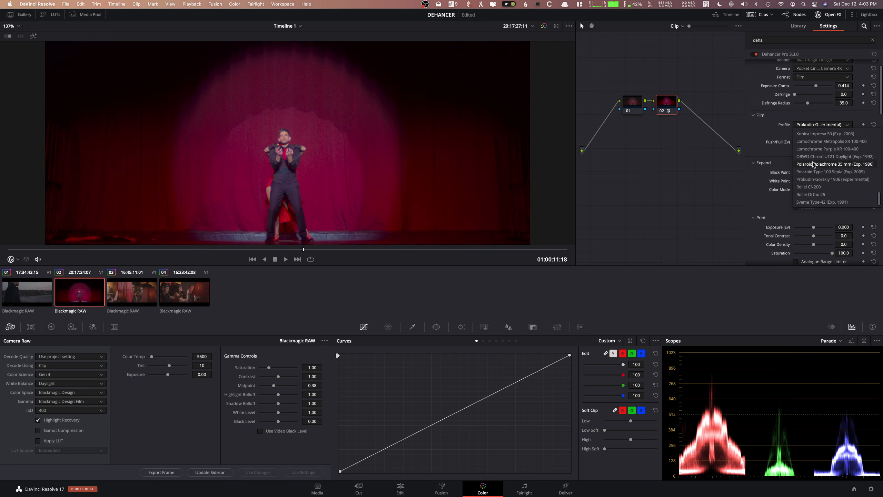
{"action": "left_click", "coordinate": [822, 128]}
Step: Try the Svema Type-42 and Polaroid Polachrome 35 mm film profiles on the clip
{"action": "left_click", "coordinate": [822, 128]}
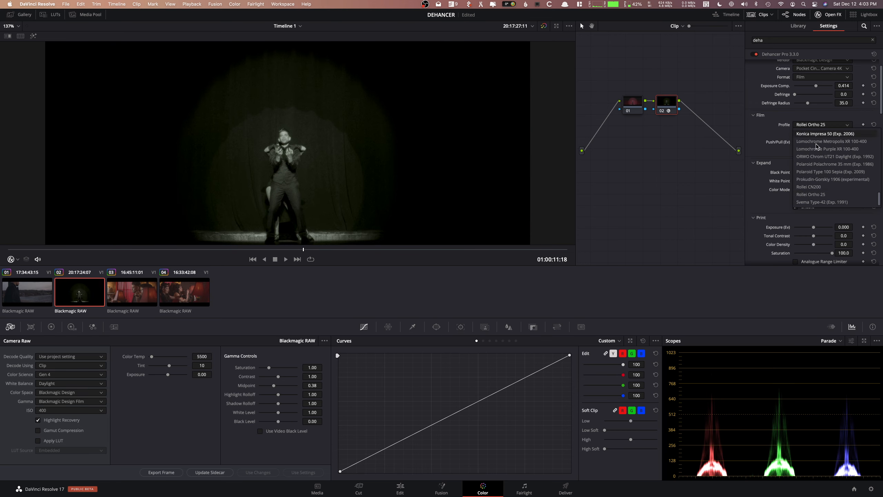
{"action": "left_click", "coordinate": [830, 203]}
{"action": "left_click", "coordinate": [822, 124]}
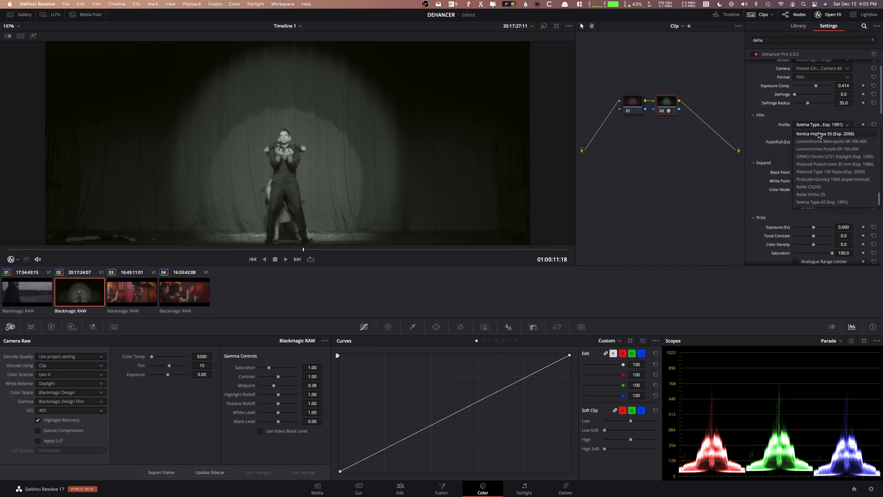
{"action": "left_click", "coordinate": [820, 156]}
{"action": "left_click", "coordinate": [822, 125]}
{"action": "left_click", "coordinate": [827, 160]}
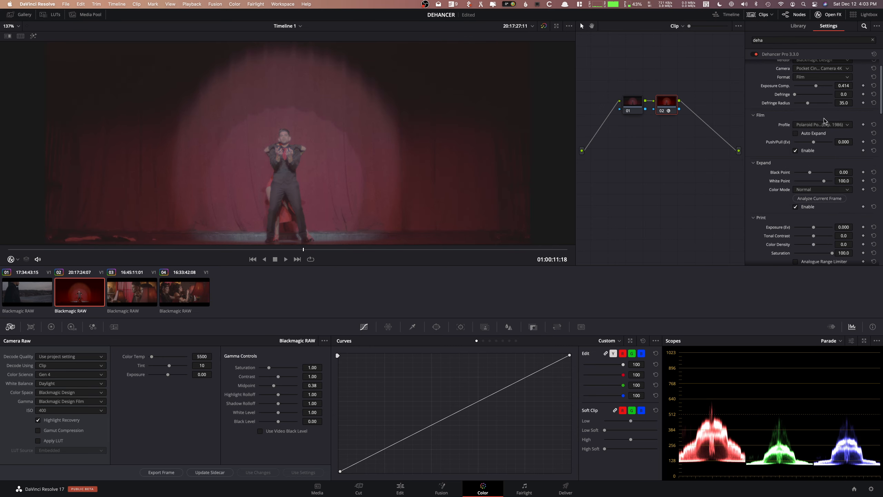
Step: Set the Dehancer film profile to Lomochrome Purple XR 100-400
{"action": "left_click", "coordinate": [823, 124]}
{"action": "left_click", "coordinate": [820, 149]}
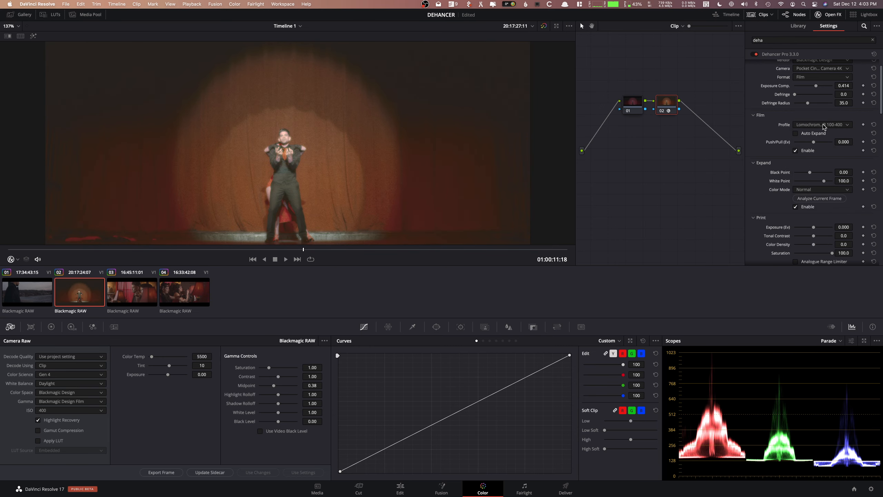
Step: Try the Konica Centuria 100 DNP and Kodak Vision3 50D film profiles on the clip
{"action": "left_click", "coordinate": [822, 124]}
{"action": "left_click", "coordinate": [821, 155]}
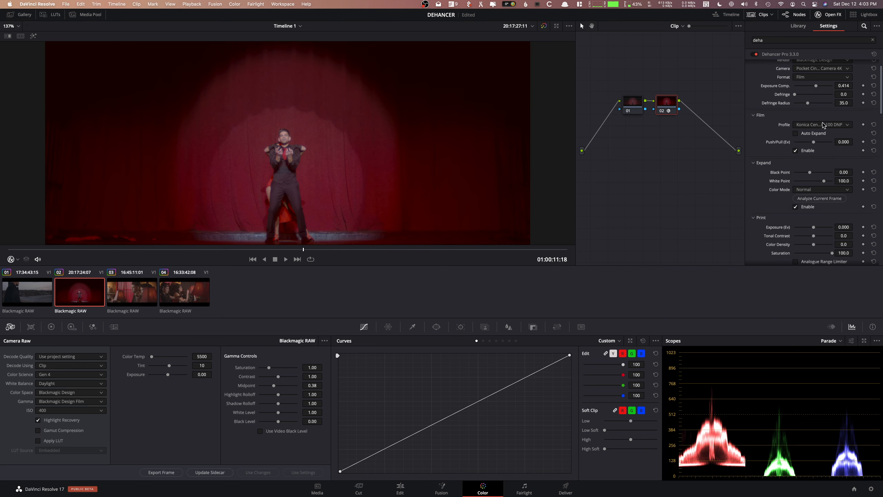
{"action": "left_click", "coordinate": [822, 124]}
{"action": "left_click", "coordinate": [825, 148]}
Step: Try the Kodak Vision3 500T, 250D and 200T film profiles on the clip
{"action": "left_click", "coordinate": [829, 126]}
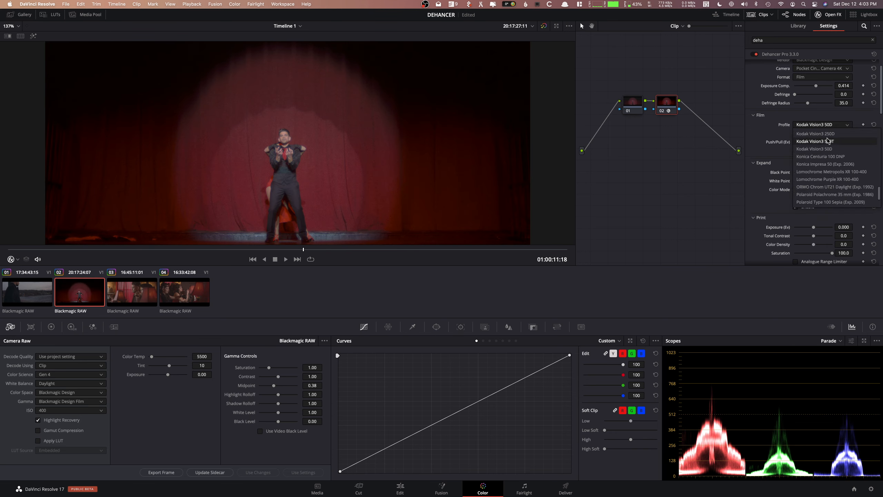
{"action": "left_click", "coordinate": [828, 141]}
{"action": "left_click", "coordinate": [827, 124]}
{"action": "left_click", "coordinate": [826, 134]}
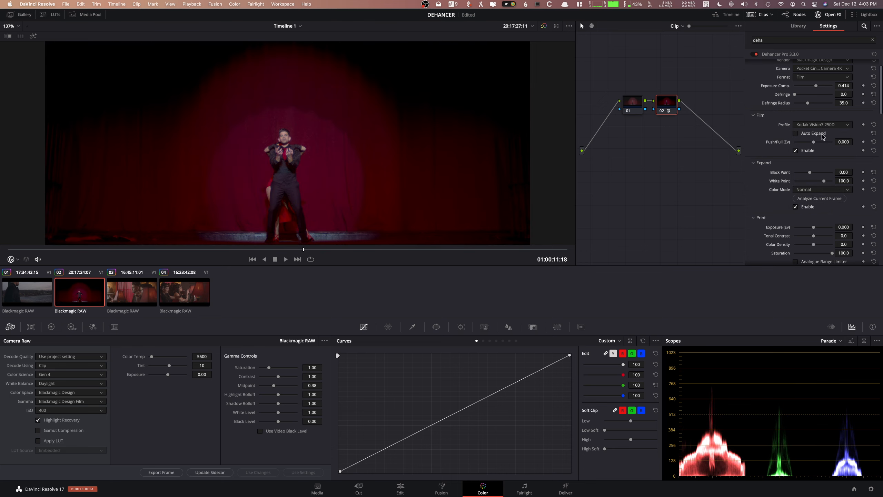
{"action": "left_click", "coordinate": [828, 125]}
{"action": "left_click", "coordinate": [829, 141]}
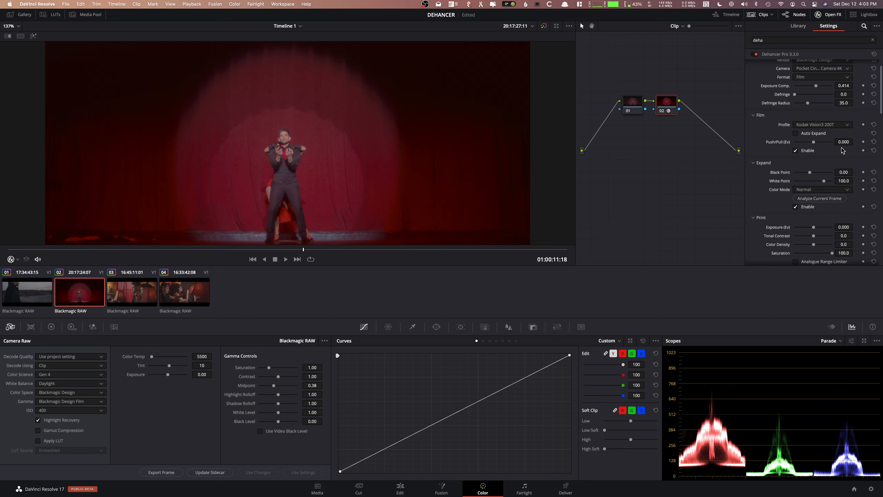
Step: Set the film profile to Kodak Vision3 250D and compare the picture with Auto Expand on and off, leaving it off
{"action": "left_click", "coordinate": [832, 125]}
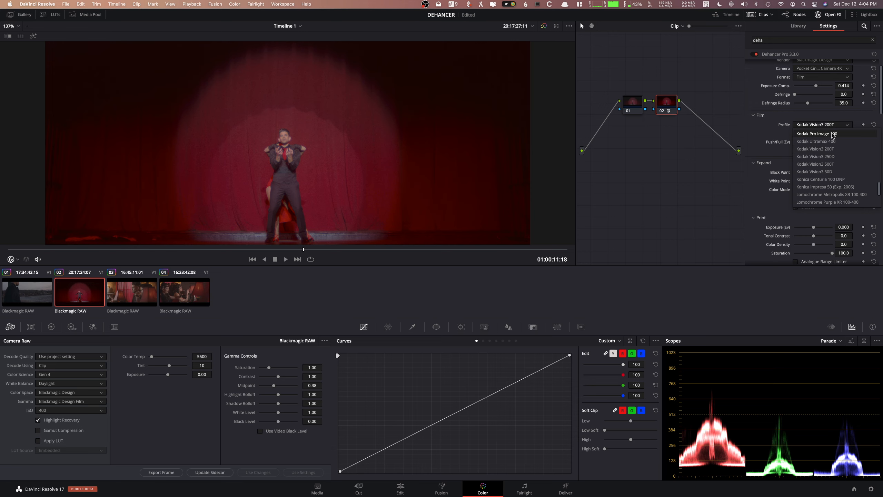
{"action": "left_click", "coordinate": [837, 157]}
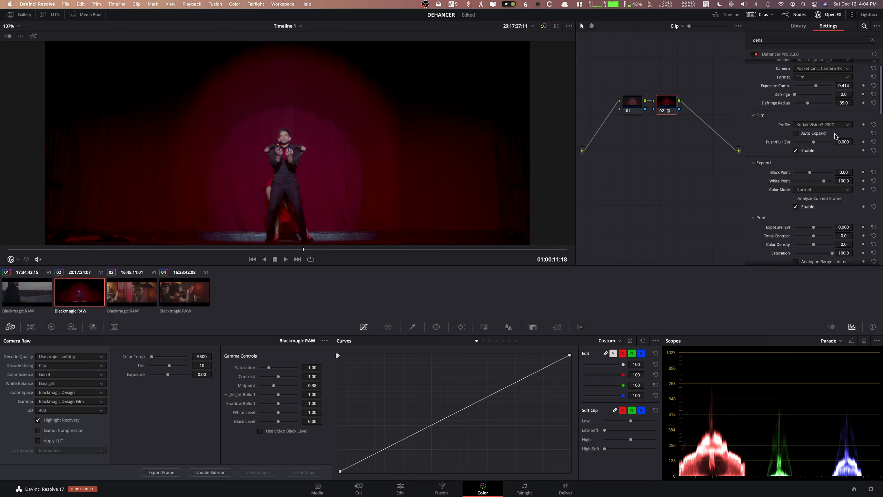
{"action": "left_click", "coordinate": [796, 134]}
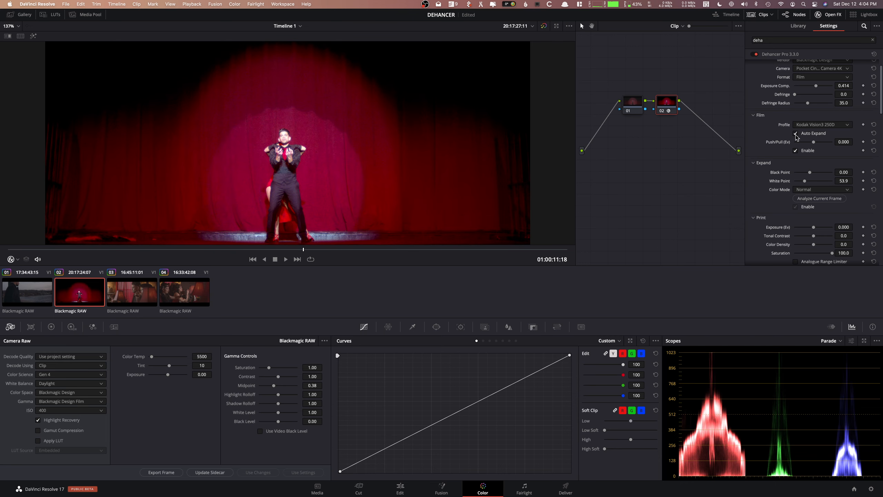
{"action": "left_click", "coordinate": [795, 135]}
{"action": "left_click", "coordinate": [795, 134]}
{"action": "left_click", "coordinate": [796, 134]}
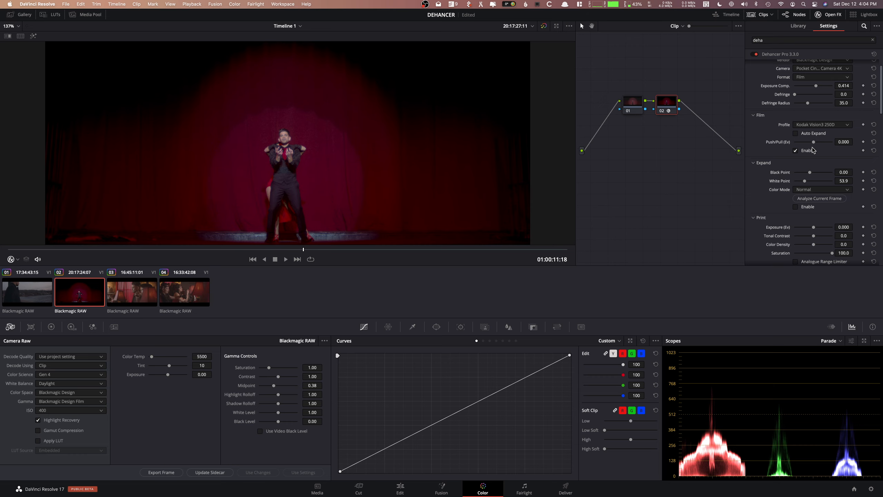
Step: Try film Push/Pull values of -2.000 and 2.000, resetting the setting after each
{"action": "left_click_drag", "start_coordinate": [817, 142], "coordinate": [793, 144]}
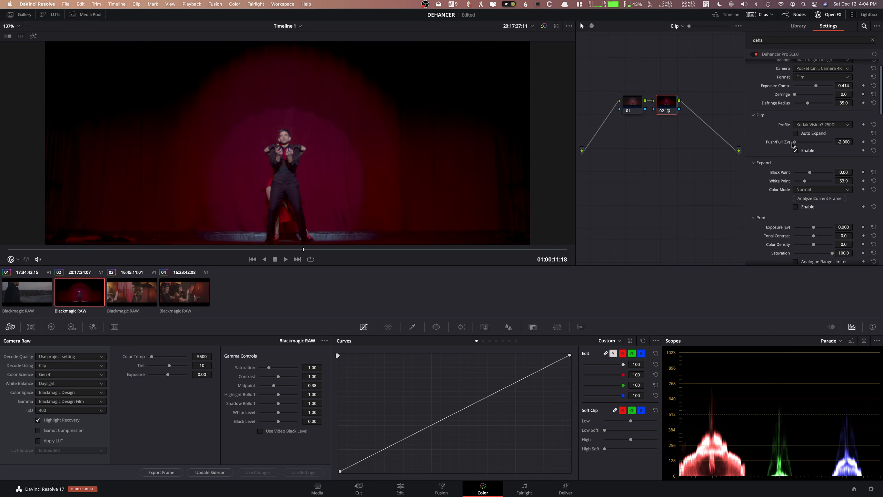
{"action": "left_click", "coordinate": [874, 142]}
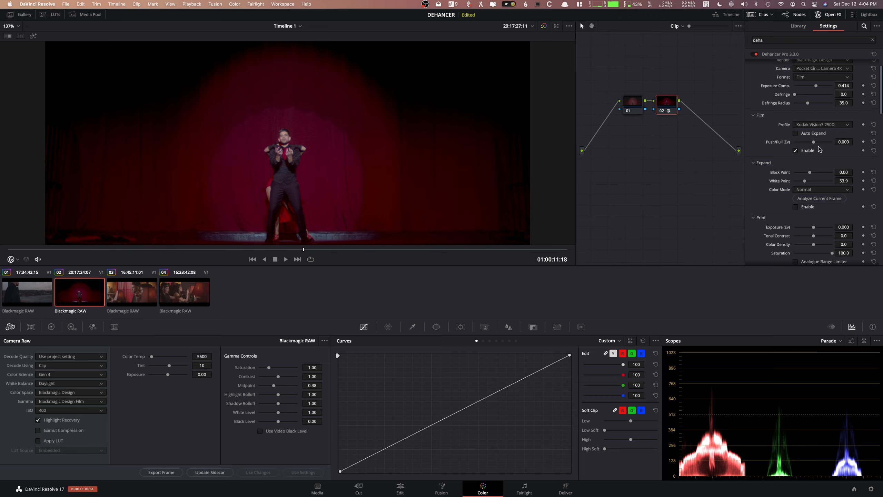
{"action": "left_click_drag", "start_coordinate": [818, 147], "coordinate": [855, 142]}
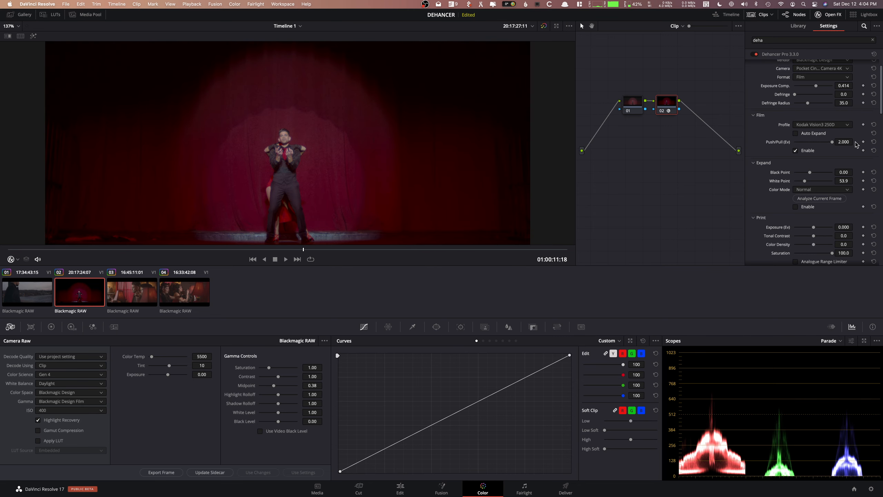
{"action": "left_click", "coordinate": [873, 141]}
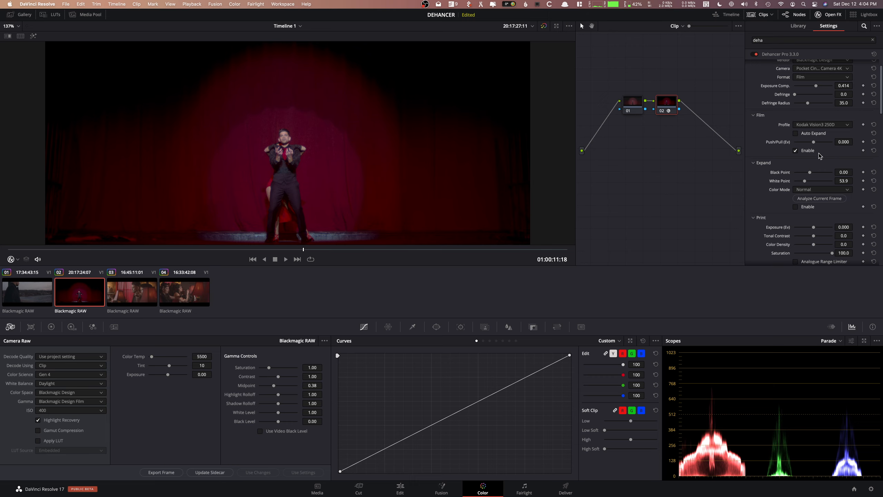
Step: Enable Expand and set its Black Point to 0.17 and White Point to 75.4
{"action": "scroll", "coordinate": [822, 153], "scroll_direction": "down", "scroll_amount": 2}
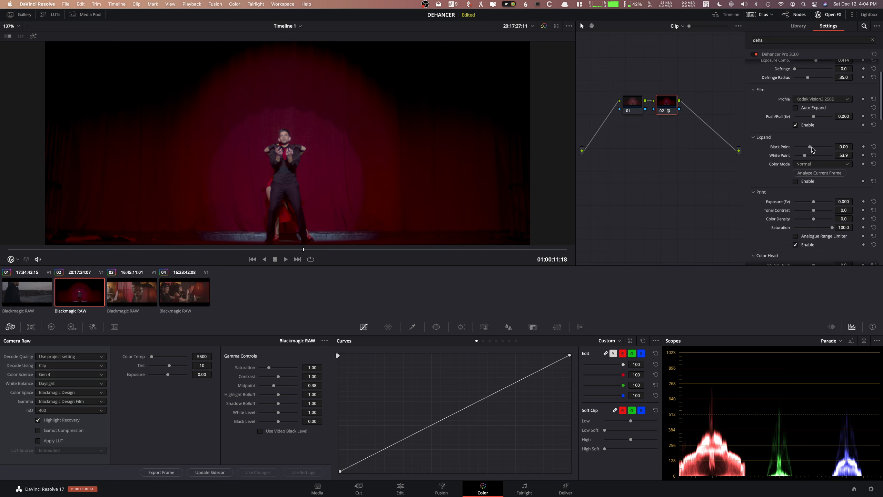
{"action": "left_click_drag", "start_coordinate": [811, 148], "coordinate": [802, 149]}
{"action": "left_click", "coordinate": [795, 181]}
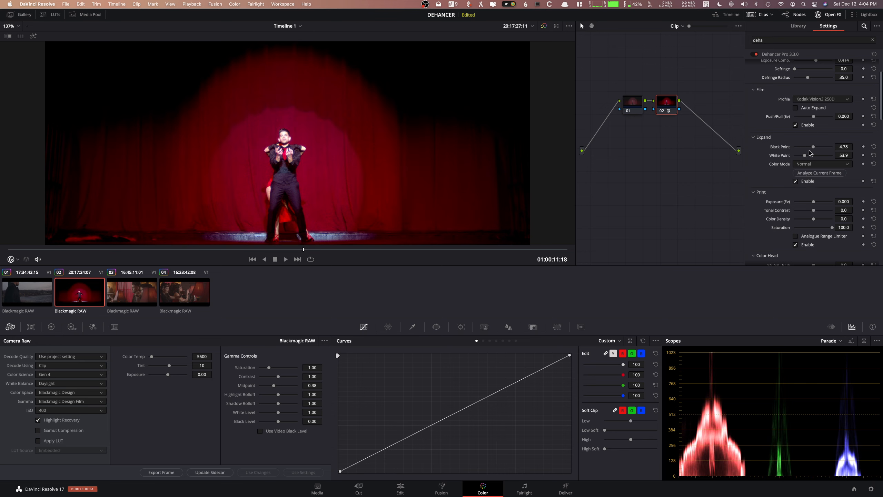
{"action": "mouse_move", "coordinate": [815, 146]}
{"action": "left_mouse_down"}
{"action": "mouse_move", "coordinate": [805, 148]}
{"action": "mouse_move", "coordinate": [814, 150]}
{"action": "mouse_move", "coordinate": [811, 157]}
{"action": "left_mouse_up"}
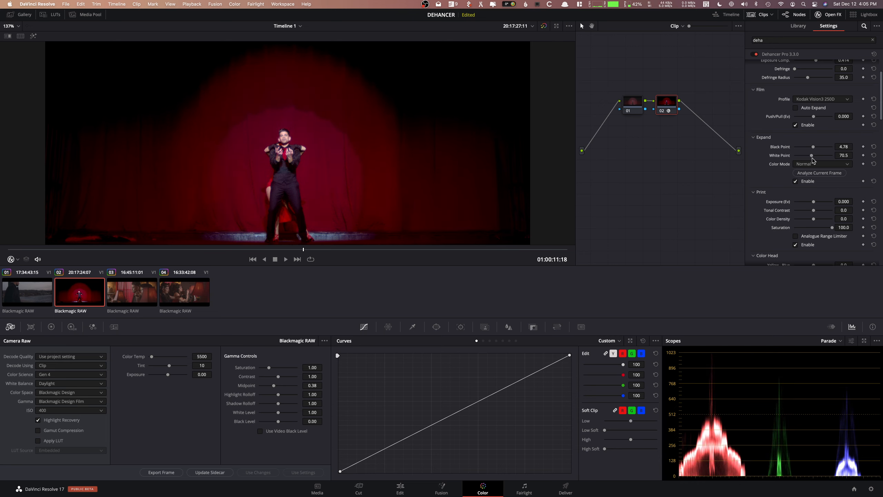
{"action": "mouse_move", "coordinate": [814, 149]}
{"action": "left_mouse_down"}
{"action": "mouse_move", "coordinate": [805, 151]}
{"action": "mouse_move", "coordinate": [812, 156]}
{"action": "left_mouse_up"}
Step: Review the Normal and Luma color modes for Expand, keeping Normal
{"action": "left_click", "coordinate": [817, 163]}
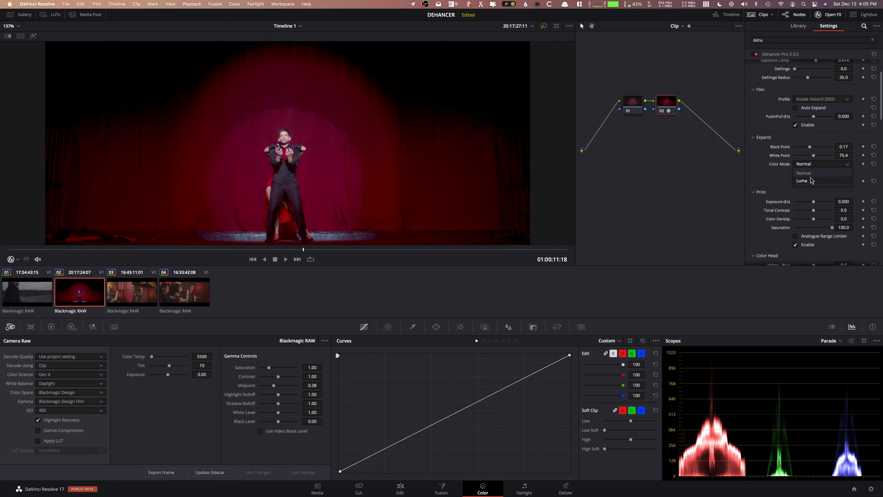
{"action": "left_click", "coordinate": [811, 169]}
{"action": "left_click", "coordinate": [810, 166]}
{"action": "left_click", "coordinate": [810, 164]}
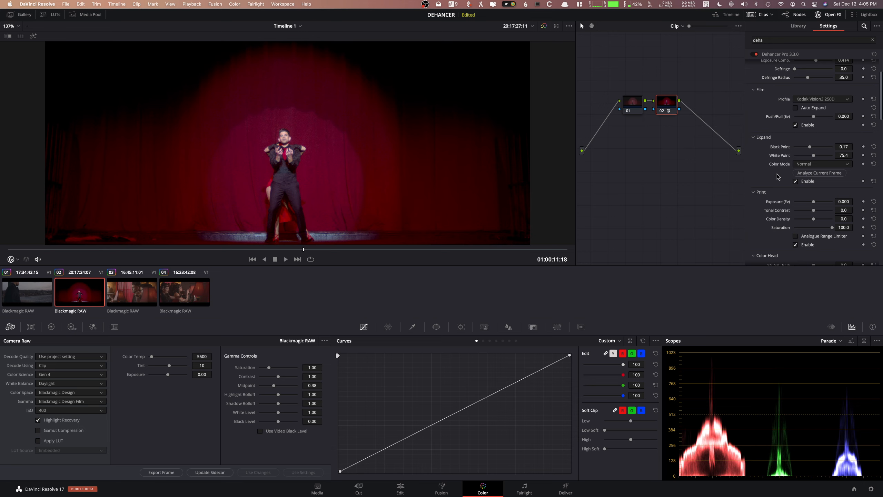
Step: Disable Film Grain, and set the Color Head to Yellow - Blue -6.9, Magenta - Green -4.2 and Cyan - Red -11.4
{"action": "scroll", "coordinate": [778, 177], "scroll_direction": "down", "scroll_amount": 10}
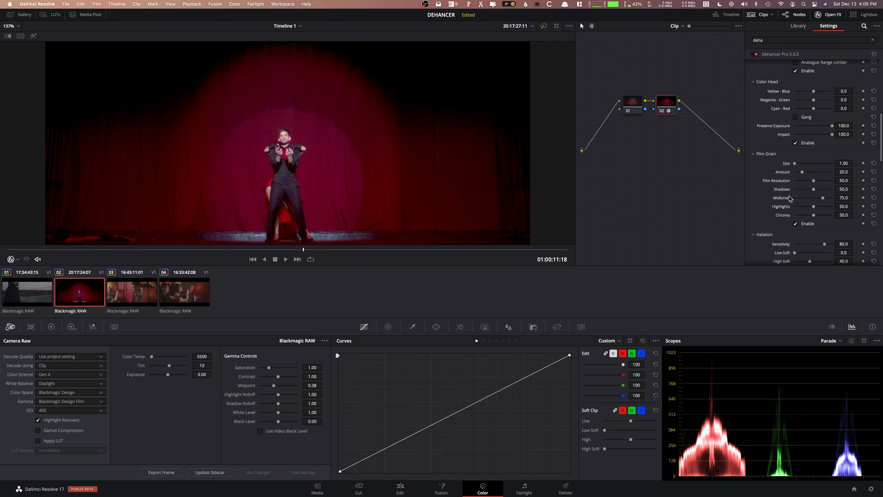
{"action": "scroll", "coordinate": [776, 200], "scroll_direction": "up", "scroll_amount": 7}
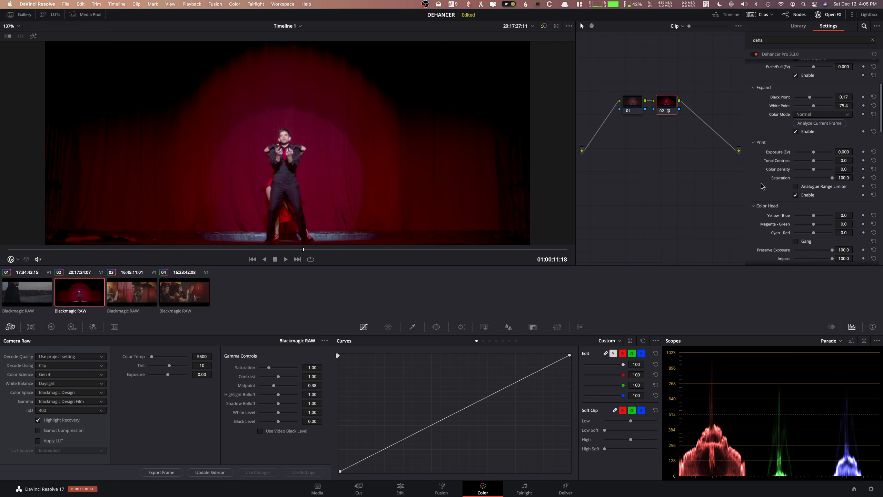
{"action": "scroll", "coordinate": [760, 183], "scroll_direction": "down", "scroll_amount": 5}
{"action": "left_click_drag", "start_coordinate": [814, 128], "coordinate": [810, 128]}
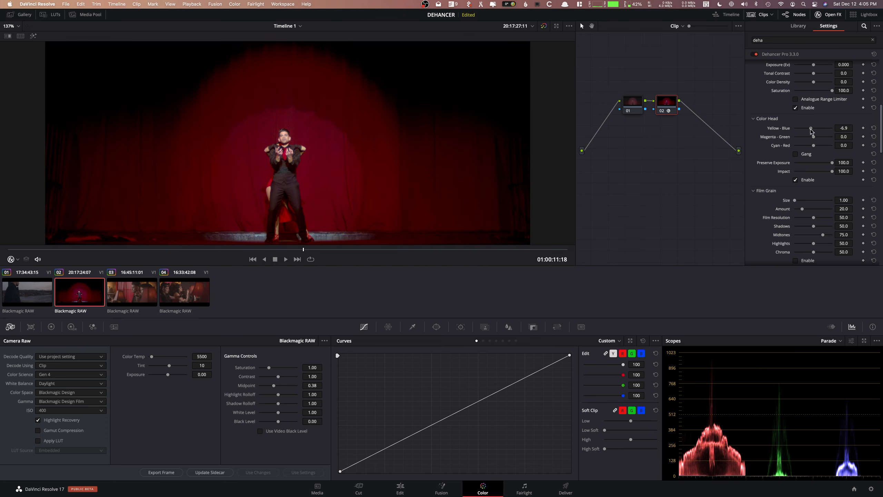
{"action": "left_click", "coordinate": [873, 128]}
{"action": "left_click_drag", "start_coordinate": [813, 136], "coordinate": [809, 145]}
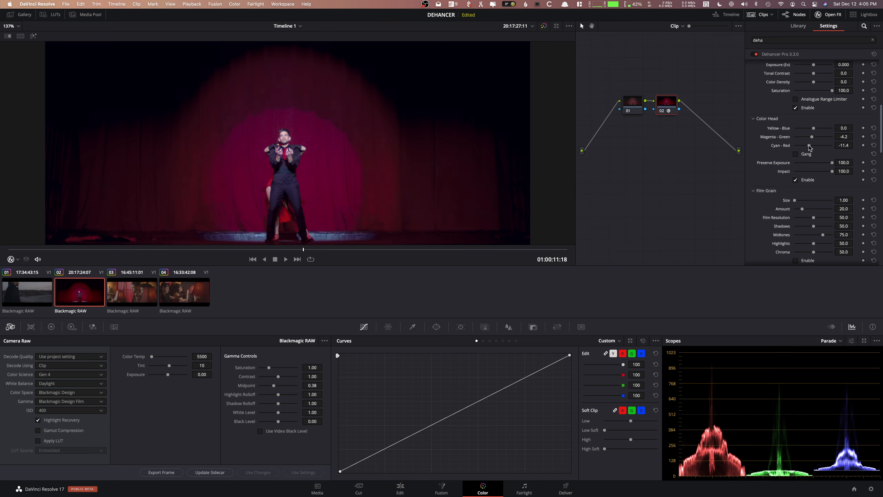
{"action": "left_click_drag", "start_coordinate": [812, 128], "coordinate": [810, 128]}
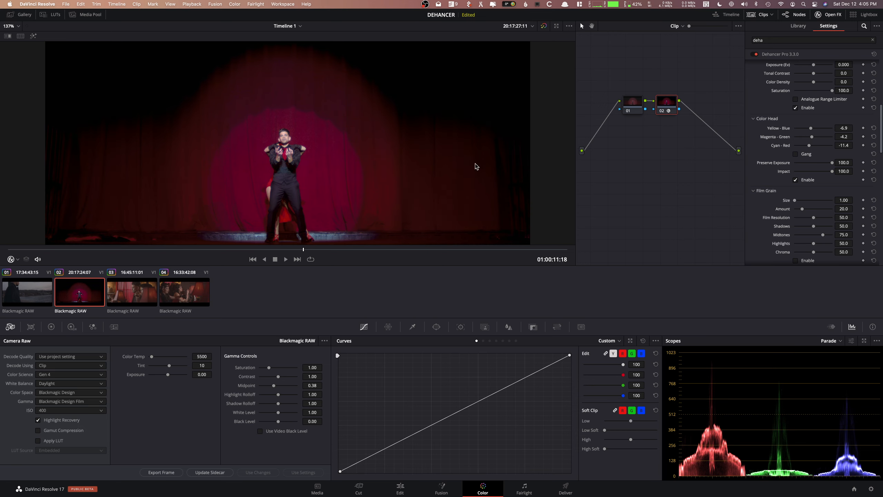
Step: Compare the picture with the Color Head off and on, leaving it enabled with Preserve Exposure at 100.0
{"action": "left_click", "coordinate": [796, 180]}
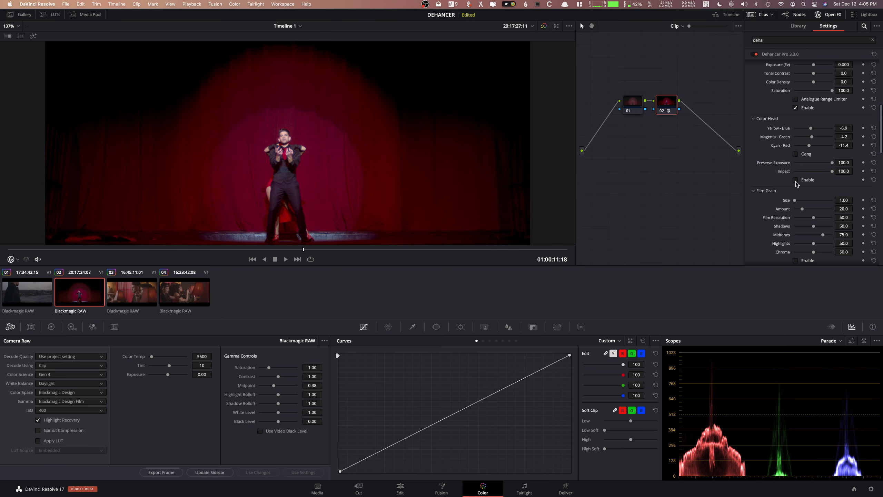
{"action": "left_click", "coordinate": [795, 180]}
{"action": "left_click", "coordinate": [795, 180]}
{"action": "left_click", "coordinate": [795, 180]}
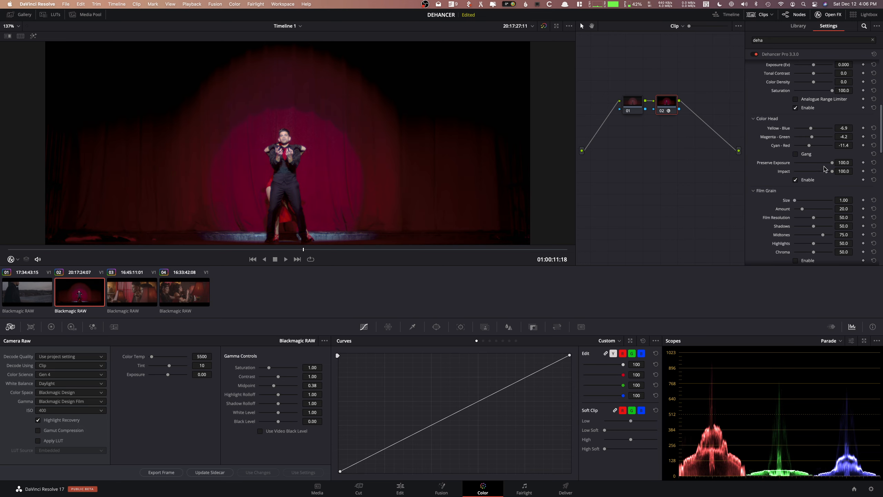
{"action": "left_click_drag", "start_coordinate": [832, 163], "coordinate": [854, 164]}
Step: Enable Film Grain with Size 1.20, Amount 2.8, Film Resolution 18.4, Shadows 25.7 and Chroma 22.0
{"action": "scroll", "coordinate": [775, 155], "scroll_direction": "down", "scroll_amount": 4}
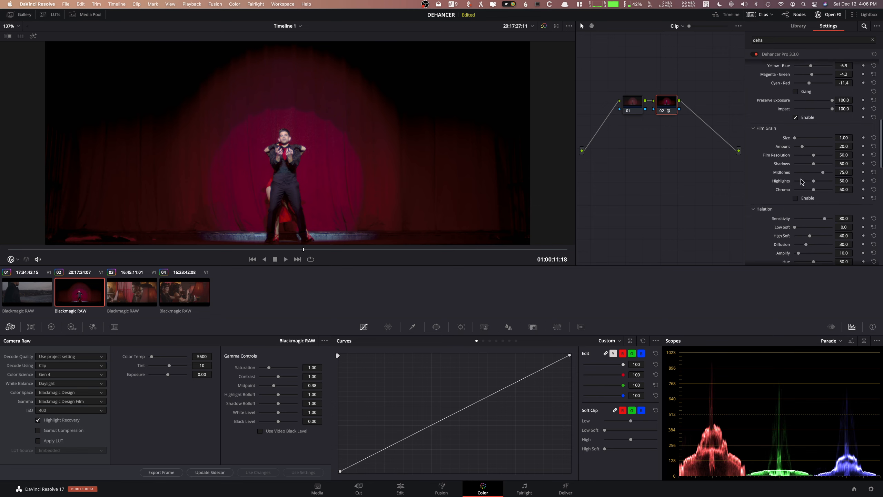
{"action": "left_click", "coordinate": [795, 198]}
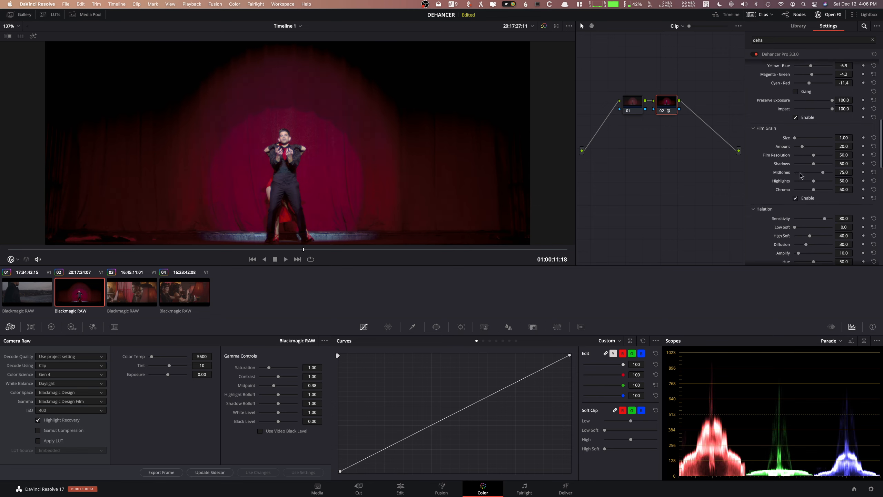
{"action": "left_click_drag", "start_coordinate": [803, 147], "coordinate": [796, 148]}
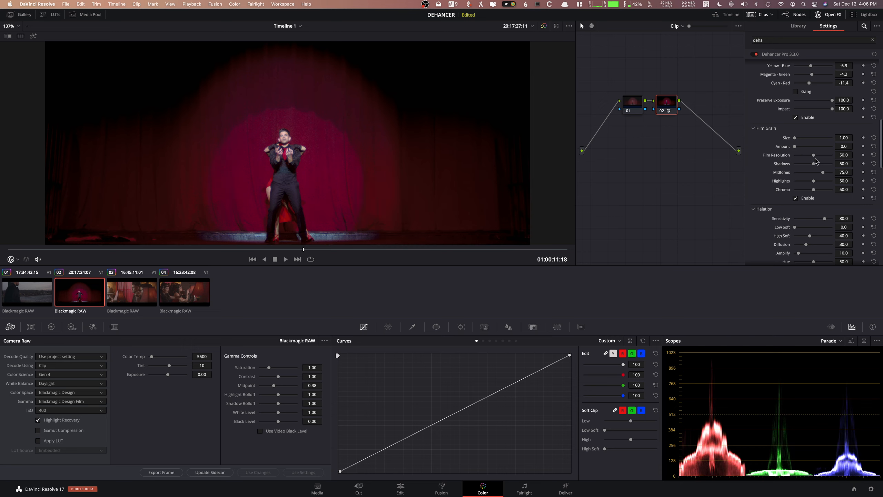
{"action": "mouse_move", "coordinate": [799, 155]}
{"action": "left_mouse_down"}
{"action": "mouse_move", "coordinate": [825, 155]}
{"action": "mouse_move", "coordinate": [802, 155]}
{"action": "mouse_move", "coordinate": [795, 139]}
{"action": "mouse_move", "coordinate": [805, 168]}
{"action": "left_mouse_up"}
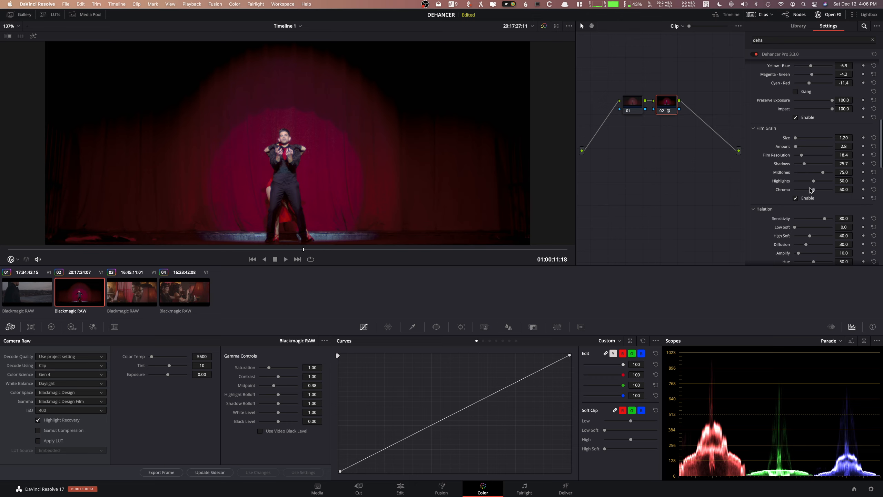
{"action": "left_click_drag", "start_coordinate": [801, 190], "coordinate": [802, 191]}
Step: Play the clip with Film Grain off and on to compare, and go back to frame 01:00:12:00
{"action": "left_click", "coordinate": [795, 198]}
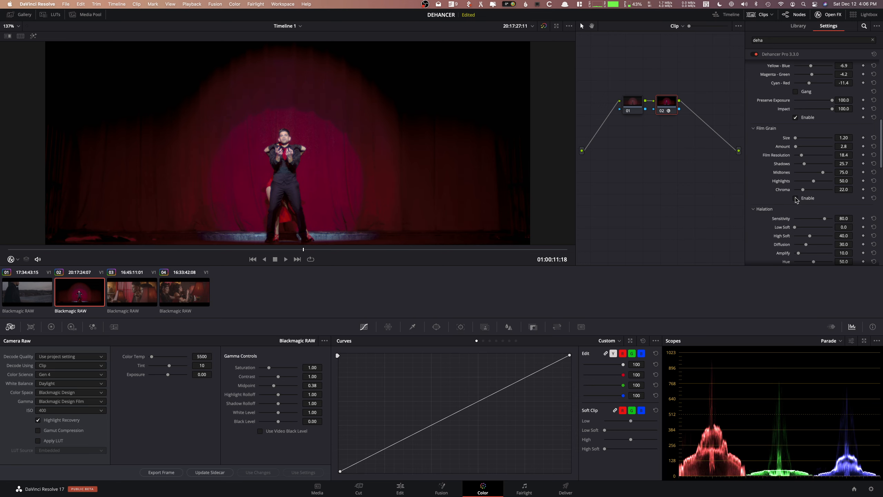
{"action": "key", "text": "space"}
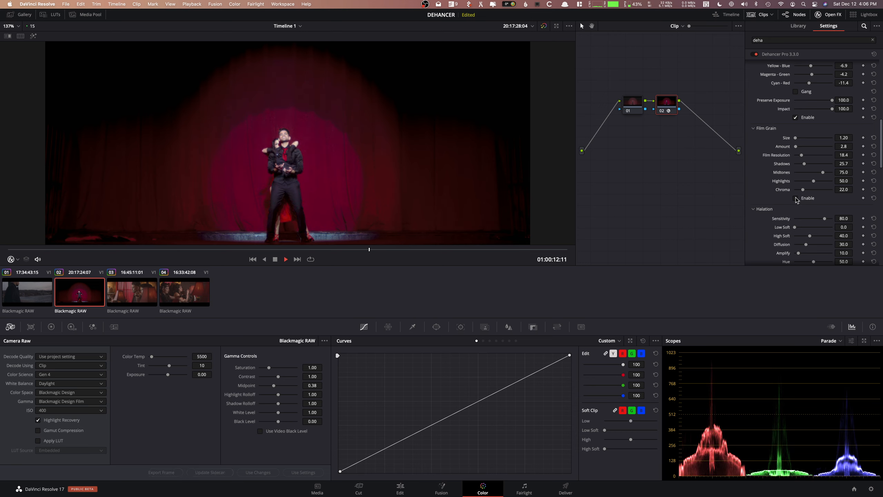
{"action": "left_click", "coordinate": [796, 199]}
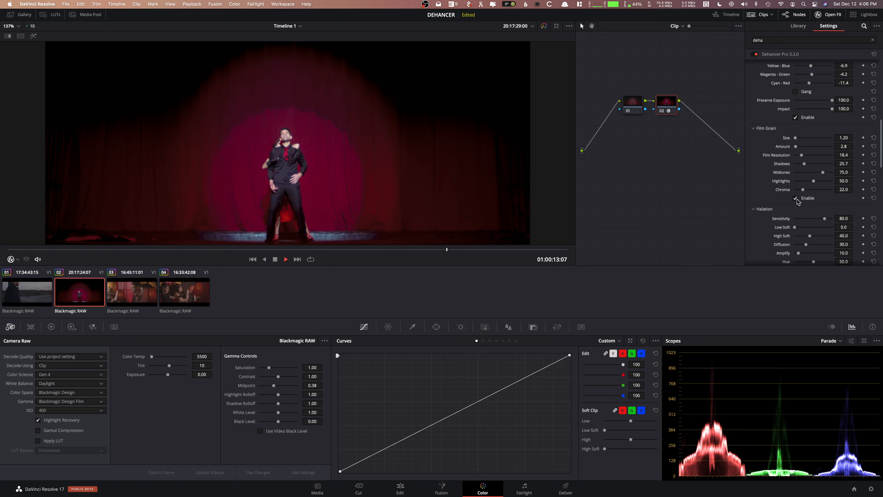
{"action": "left_click", "coordinate": [327, 249]}
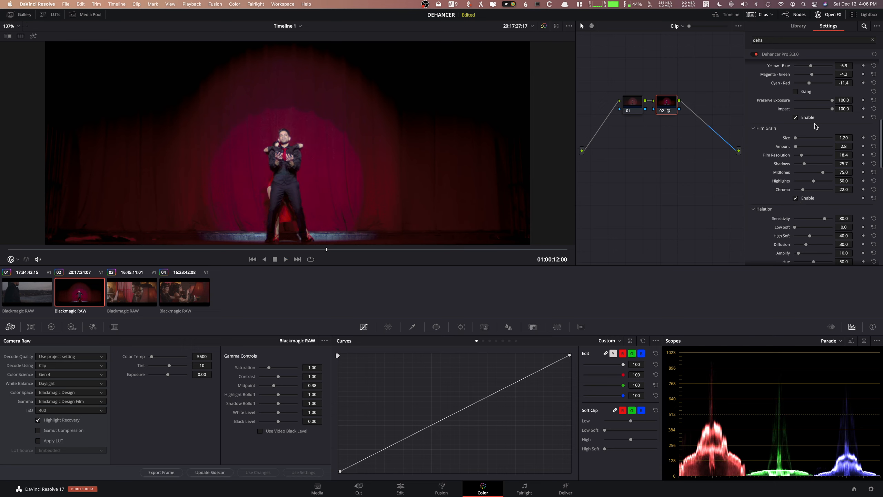
Step: Set the grain Size to 1.51 and Amount to 8.2, and preview it in playback before disabling Film Grain
{"action": "left_click_drag", "start_coordinate": [795, 138], "coordinate": [799, 148]}
{"action": "key", "text": "space"}
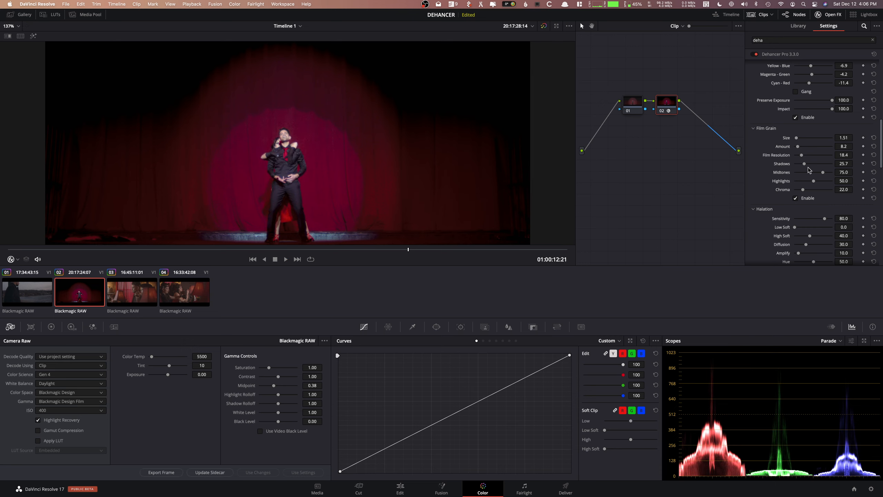
{"action": "left_click", "coordinate": [796, 199]}
Step: Enable Halation and compare the zoomed-in couple with it off and on
{"action": "scroll", "coordinate": [779, 196], "scroll_direction": "down", "scroll_amount": 5}
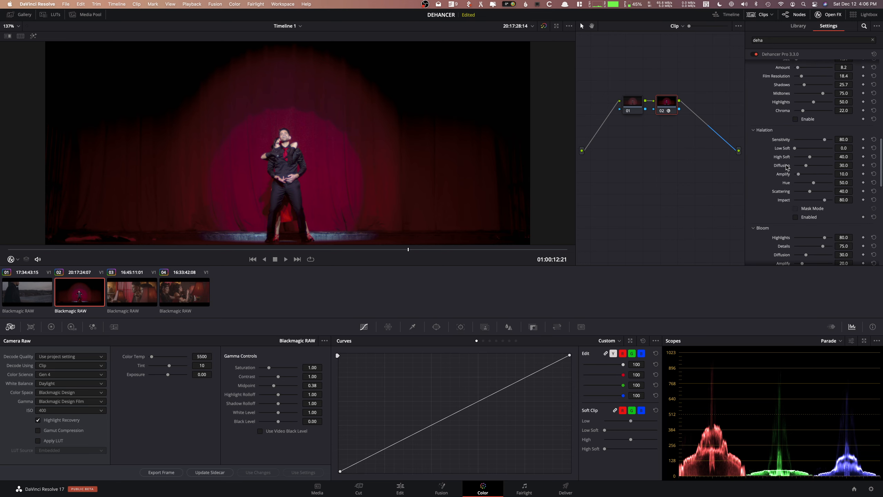
{"action": "left_click", "coordinate": [796, 217]}
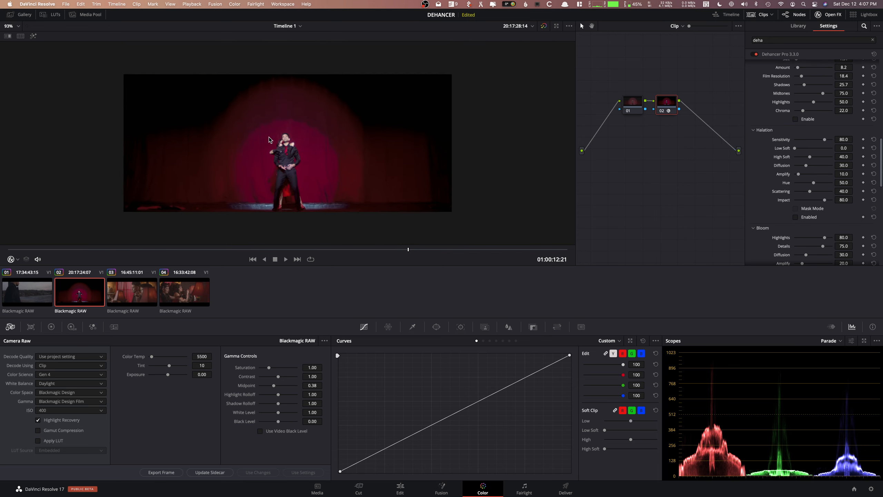
{"action": "scroll", "coordinate": [275, 134], "scroll_direction": "up", "scroll_amount": 3}
{"action": "scroll", "coordinate": [274, 134], "scroll_direction": "up", "scroll_amount": 3}
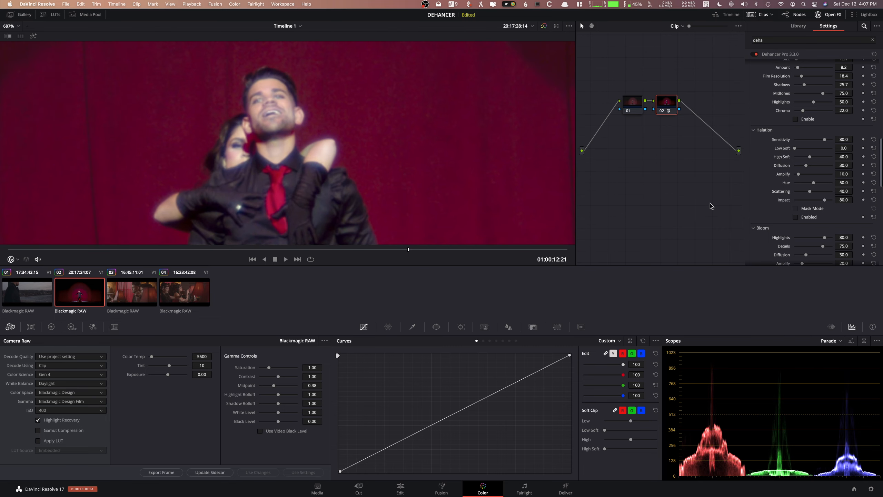
{"action": "left_click", "coordinate": [795, 217]}
{"action": "left_click", "coordinate": [796, 217]}
Step: Set Halation to Sensitivity 79.8, Low Soft 36.7, High Soft 68.8, Amplify 25.7, Hue 65.2, Scattering 48.6 and Impact 76.2, and leave it enabled
{"action": "left_click_drag", "start_coordinate": [794, 149], "coordinate": [804, 175]}
{"action": "left_click", "coordinate": [795, 218]}
{"action": "mouse_move", "coordinate": [811, 193]}
{"action": "left_mouse_down"}
{"action": "mouse_move", "coordinate": [827, 184]}
{"action": "mouse_move", "coordinate": [821, 203]}
{"action": "mouse_move", "coordinate": [804, 201]}
{"action": "mouse_move", "coordinate": [829, 201]}
{"action": "mouse_move", "coordinate": [822, 201]}
{"action": "left_mouse_up"}
{"action": "scroll", "coordinate": [450, 134], "scroll_direction": "down", "scroll_amount": 10}
{"action": "scroll", "coordinate": [450, 134], "scroll_direction": "up", "scroll_amount": 4}
{"action": "scroll", "coordinate": [450, 133], "scroll_direction": "down", "scroll_amount": 3}
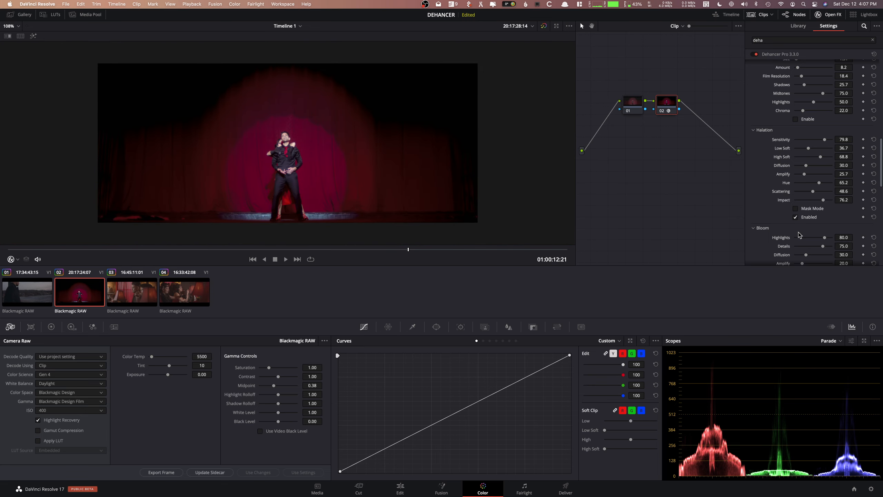
Step: Turn Halation off, enable Bloom, and compare the zoomed-in couple with Bloom off and on
{"action": "left_click", "coordinate": [796, 217]}
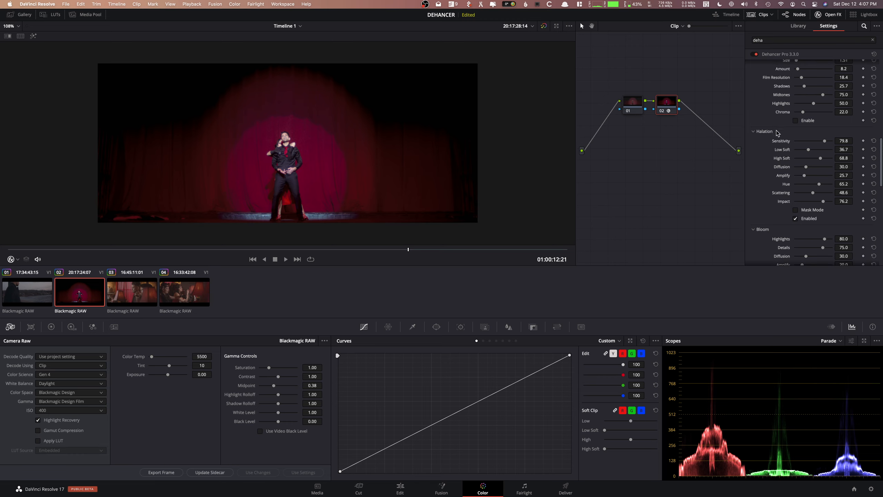
{"action": "scroll", "coordinate": [771, 144], "scroll_direction": "down", "scroll_amount": 4}
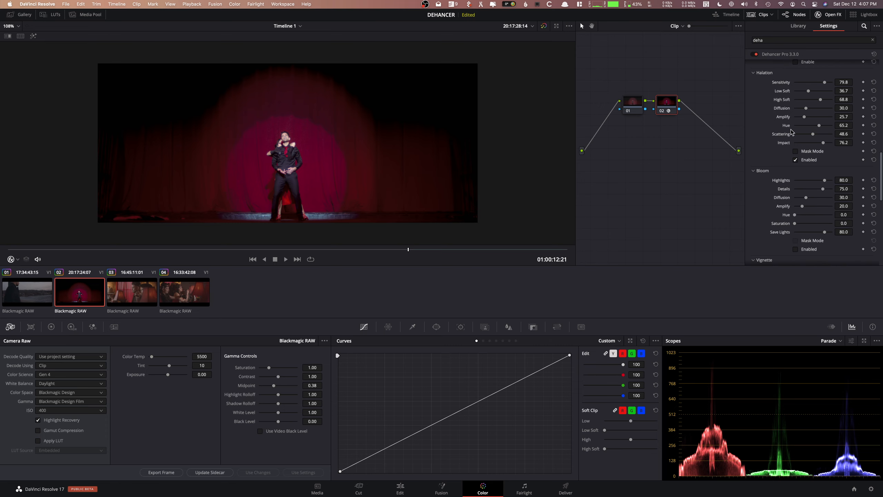
{"action": "scroll", "coordinate": [786, 164], "scroll_direction": "down", "scroll_amount": 2}
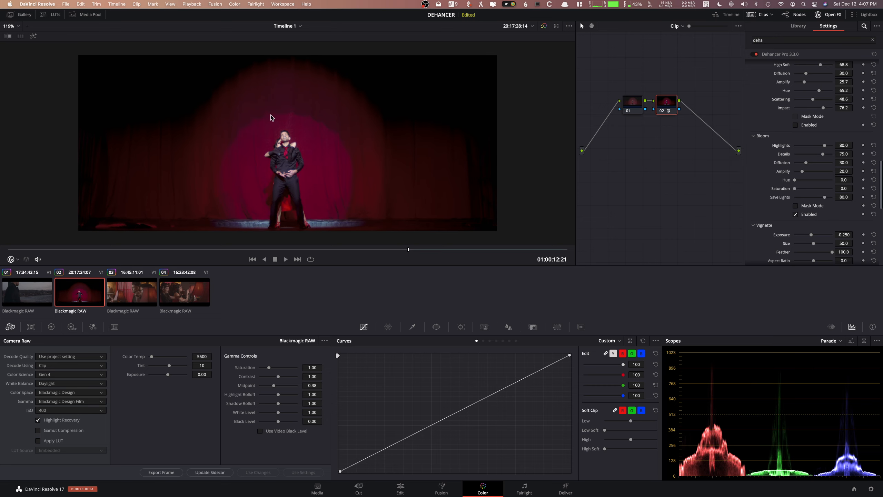
{"action": "scroll", "coordinate": [286, 111], "scroll_direction": "up", "scroll_amount": 10}
{"action": "scroll", "coordinate": [289, 110], "scroll_direction": "down", "scroll_amount": 5}
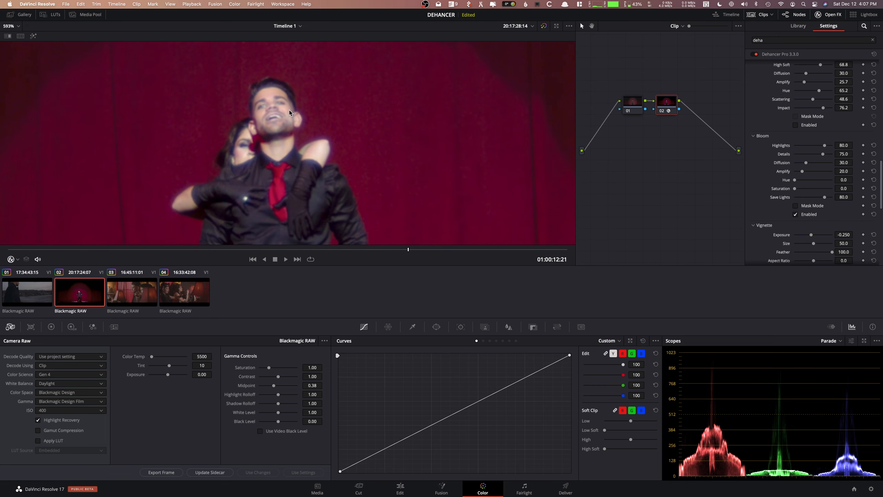
{"action": "left_click", "coordinate": [795, 215]}
Step: Set Bloom to Highlights 100.0, Details 88.1, Amplify 24.8 and Save Lights 45.0, comparing it off and on and leaving it enabled
{"action": "left_click_drag", "start_coordinate": [824, 146], "coordinate": [804, 173]}
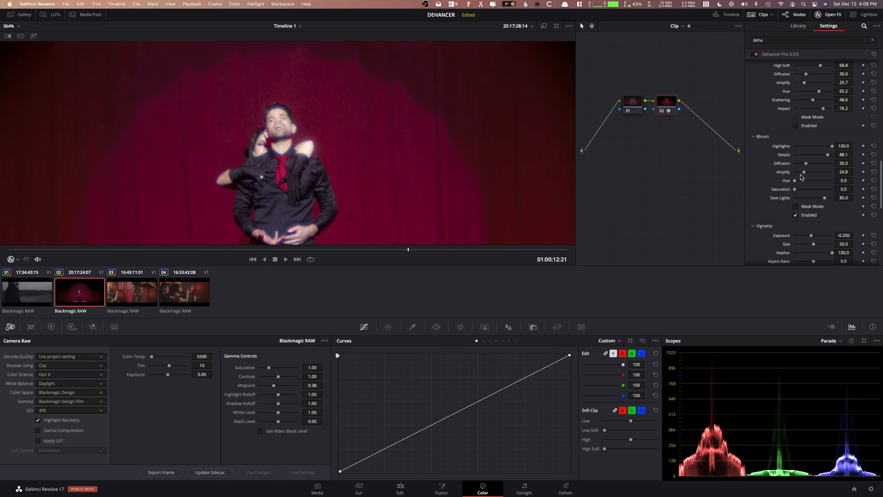
{"action": "left_click", "coordinate": [795, 215]}
{"action": "left_click_drag", "start_coordinate": [824, 201], "coordinate": [812, 202]}
{"action": "left_click", "coordinate": [795, 215]}
{"action": "left_click", "coordinate": [795, 216]}
Step: Examine the Bloom mask over the whole frame with Mask Mode, and return to the normal picture
{"action": "left_click", "coordinate": [795, 207]}
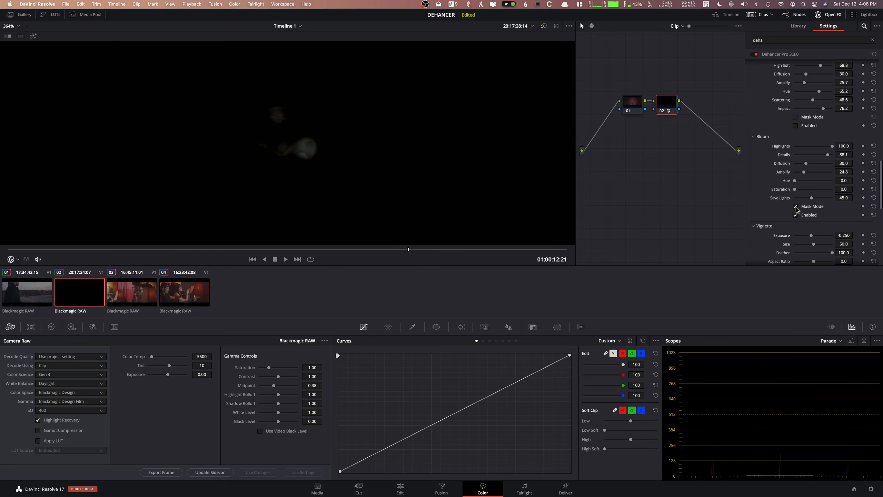
{"action": "scroll", "coordinate": [496, 139], "scroll_direction": "down", "scroll_amount": 10}
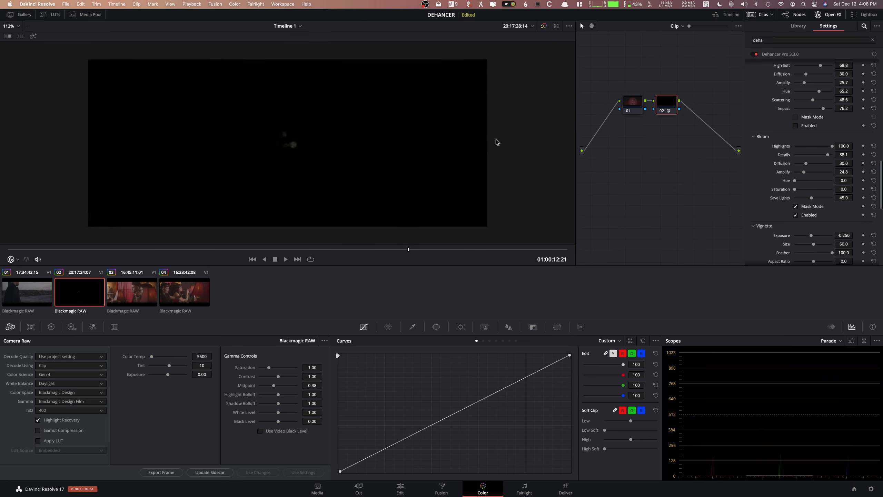
{"action": "scroll", "coordinate": [496, 139], "scroll_direction": "up", "scroll_amount": 6}
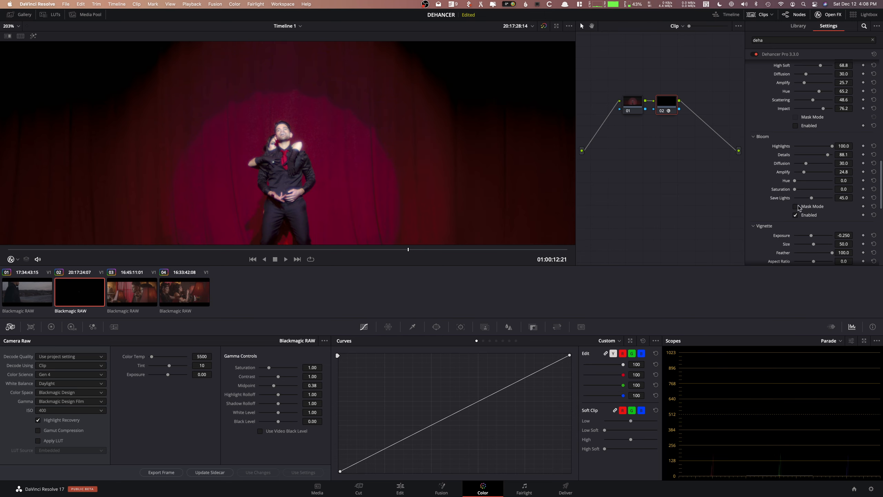
{"action": "left_click", "coordinate": [796, 207]}
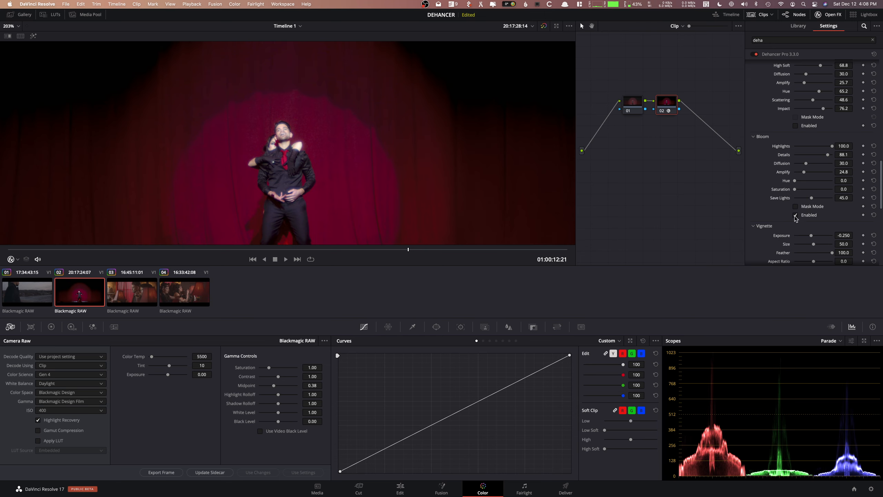
Step: Re-enable Halation together with Bloom and look over the remaining Dehancer settings down to the LUT Generator
{"action": "left_click", "coordinate": [795, 126]}
{"action": "scroll", "coordinate": [791, 135], "scroll_direction": "up", "scroll_amount": 5}
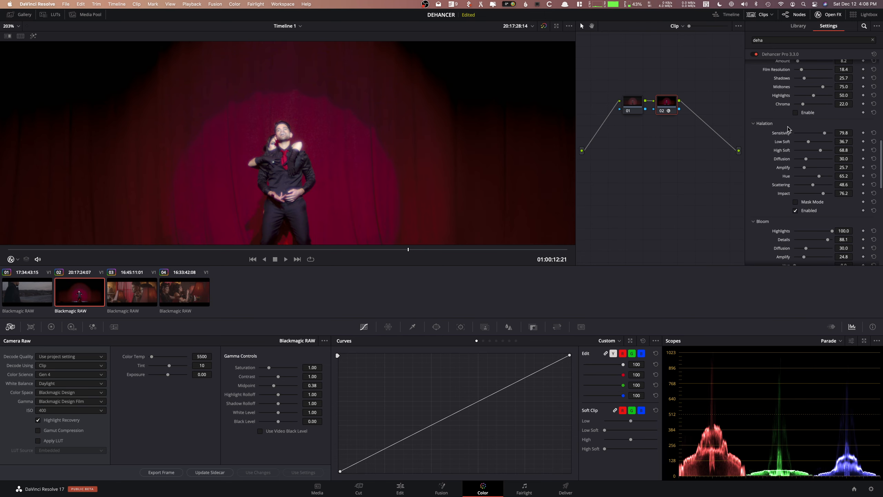
{"action": "scroll", "coordinate": [778, 152], "scroll_direction": "down", "scroll_amount": 15}
{"action": "scroll", "coordinate": [448, 174], "scroll_direction": "down", "scroll_amount": 4}
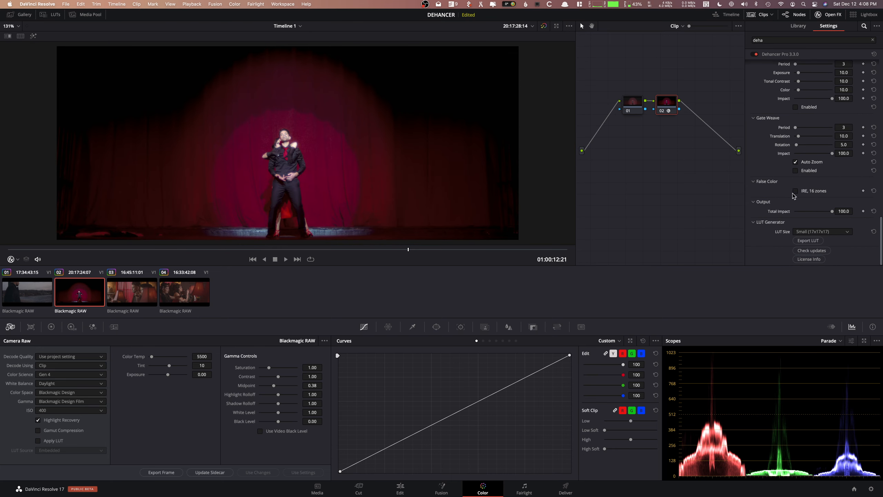
Step: Try the Vignette with Exposure 0.348, Size 63.3 and Aspect Ratio -39.4, and disable it again
{"action": "scroll", "coordinate": [789, 190], "scroll_direction": "up", "scroll_amount": 10}
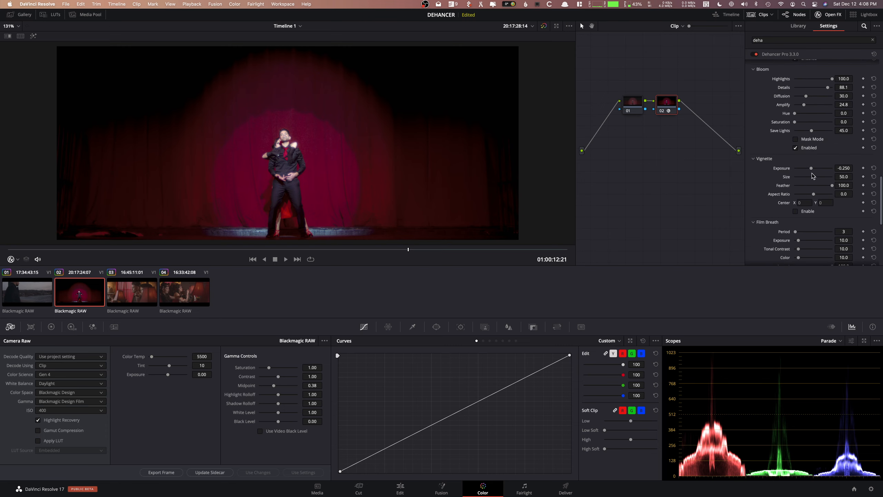
{"action": "mouse_move", "coordinate": [810, 170]}
{"action": "left_mouse_down"}
{"action": "mouse_move", "coordinate": [798, 169]}
{"action": "mouse_move", "coordinate": [819, 178]}
{"action": "left_mouse_up"}
{"action": "left_click", "coordinate": [796, 212]}
{"action": "left_click_drag", "start_coordinate": [813, 194], "coordinate": [817, 171]}
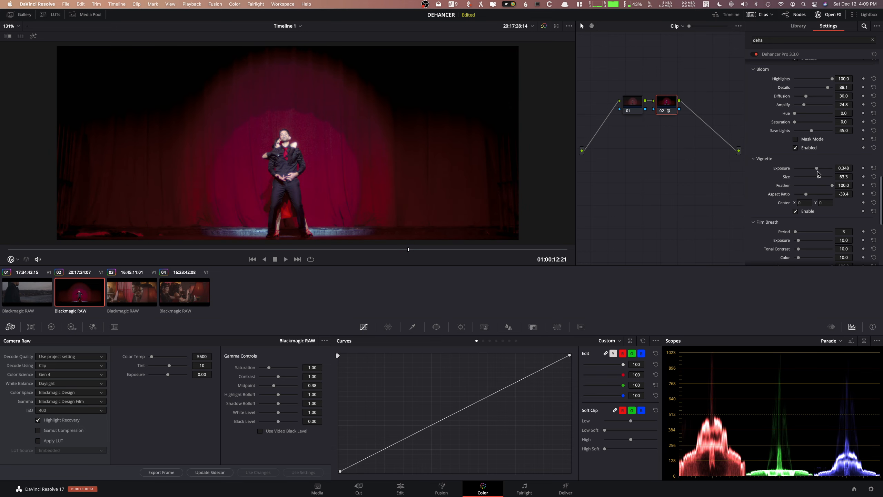
{"action": "left_click", "coordinate": [795, 212]}
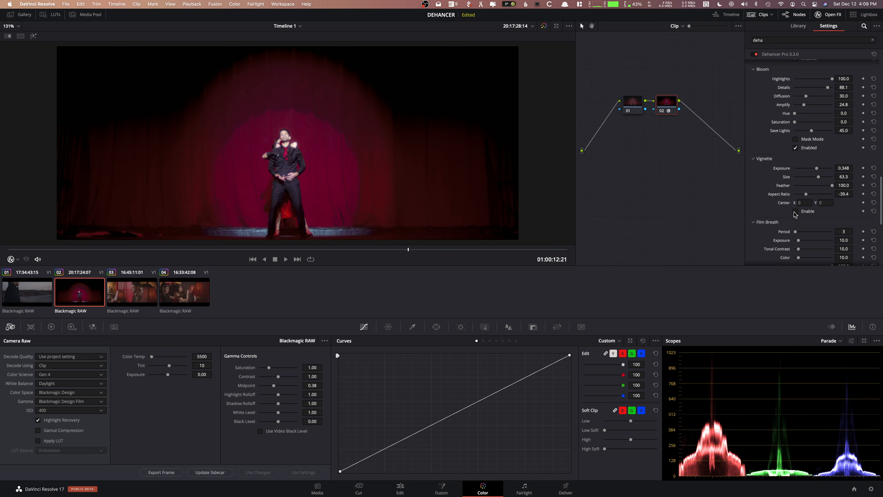
Step: Enable Film Breath with Period 29, Exposure 66.1 and Tonal Contrast 58.7, starting playback to judge it
{"action": "scroll", "coordinate": [780, 219], "scroll_direction": "down", "scroll_amount": 6}
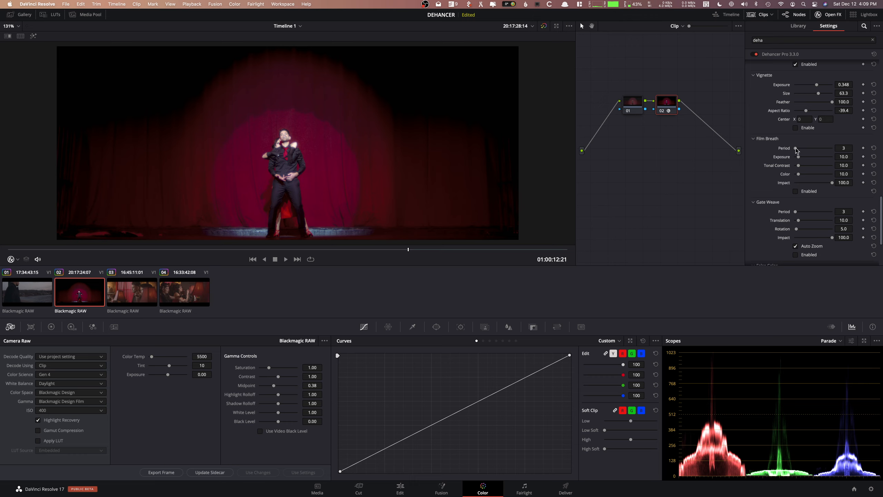
{"action": "left_click_drag", "start_coordinate": [795, 148], "coordinate": [820, 148]}
{"action": "left_click_drag", "start_coordinate": [201, 253], "coordinate": [163, 252]}
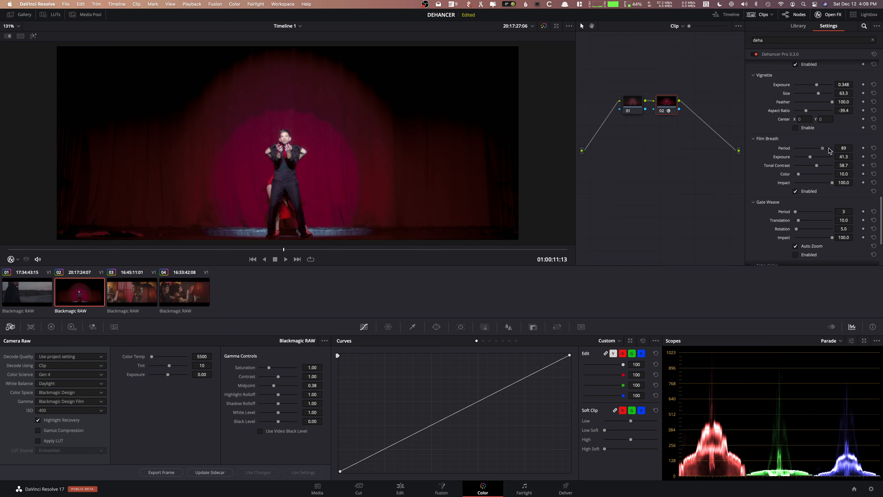
{"action": "mouse_move", "coordinate": [810, 157]}
{"action": "left_mouse_down"}
{"action": "mouse_move", "coordinate": [819, 157]}
{"action": "mouse_move", "coordinate": [791, 149]}
{"action": "mouse_move", "coordinate": [770, 158]}
{"action": "mouse_move", "coordinate": [810, 149]}
{"action": "mouse_move", "coordinate": [802, 150]}
{"action": "left_mouse_up"}
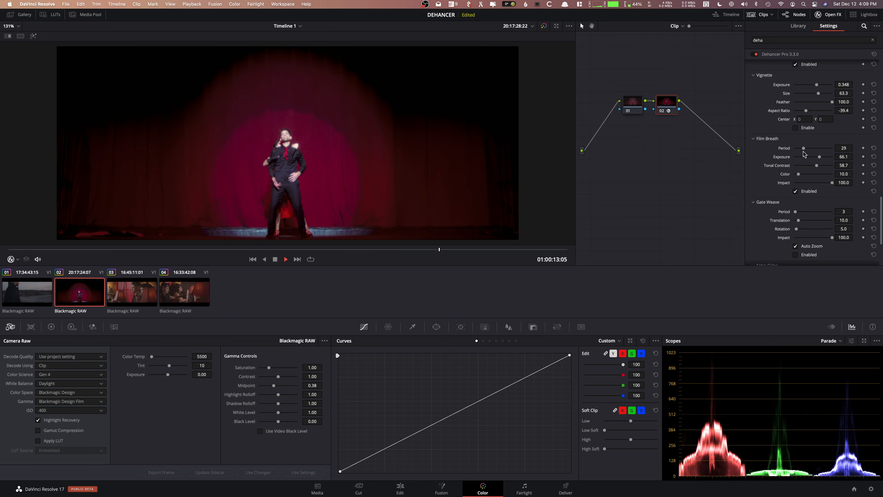
Step: Preview Film Breath by playing the clip from several points, set its Period to 48, and disable it
{"action": "left_click", "coordinate": [338, 250]}
{"action": "left_click", "coordinate": [282, 249]}
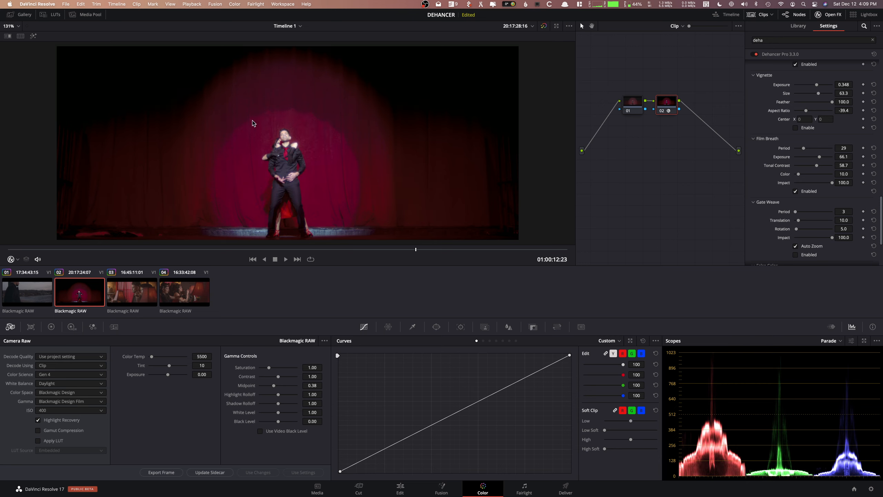
{"action": "left_click", "coordinate": [193, 250]}
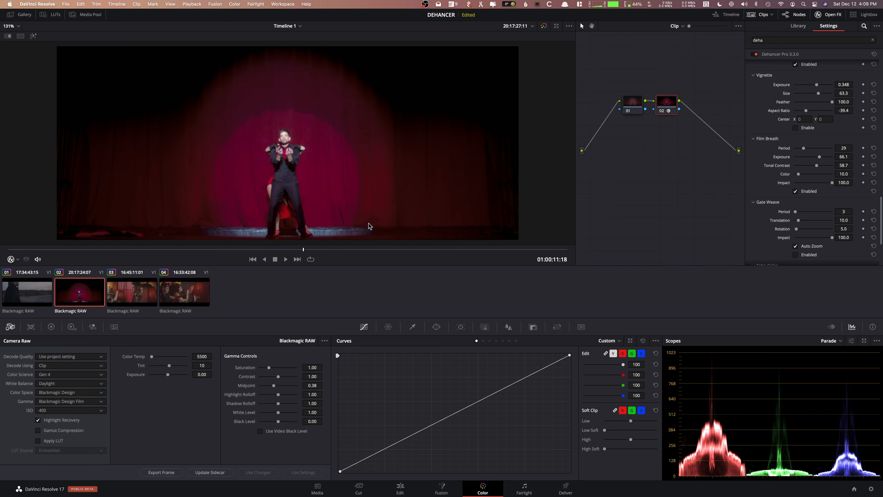
{"action": "key", "text": "space"}
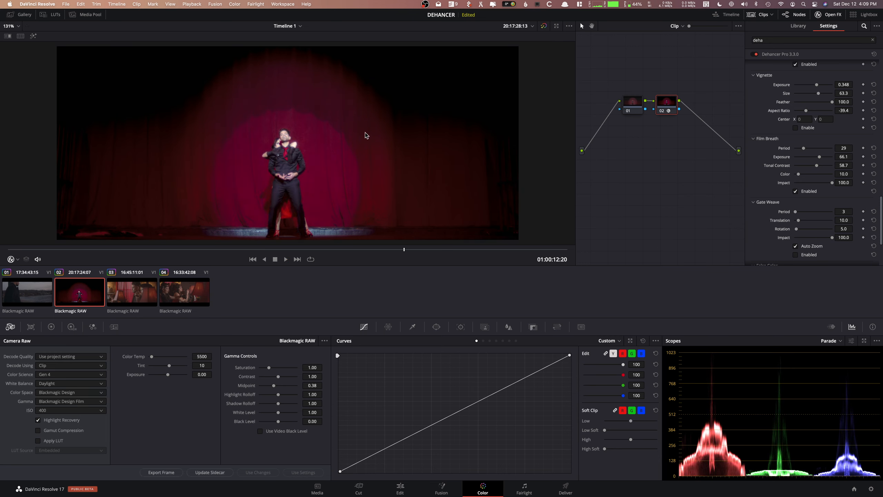
{"action": "left_click_drag", "start_coordinate": [802, 149], "coordinate": [808, 150]}
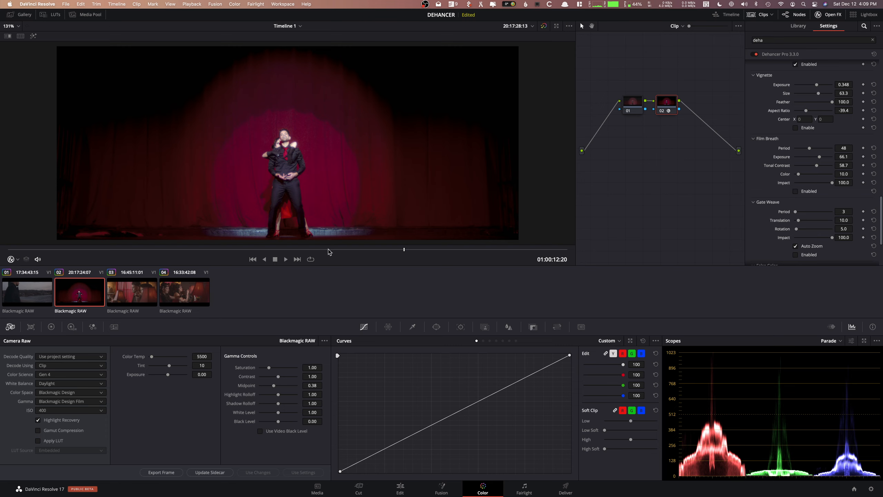
Step: Go back to an earlier part of the clip and enable Gate Weave with Period 49, Translation 68.8 and Rotation 56.0
{"action": "left_click_drag", "start_coordinate": [328, 249], "coordinate": [160, 250]}
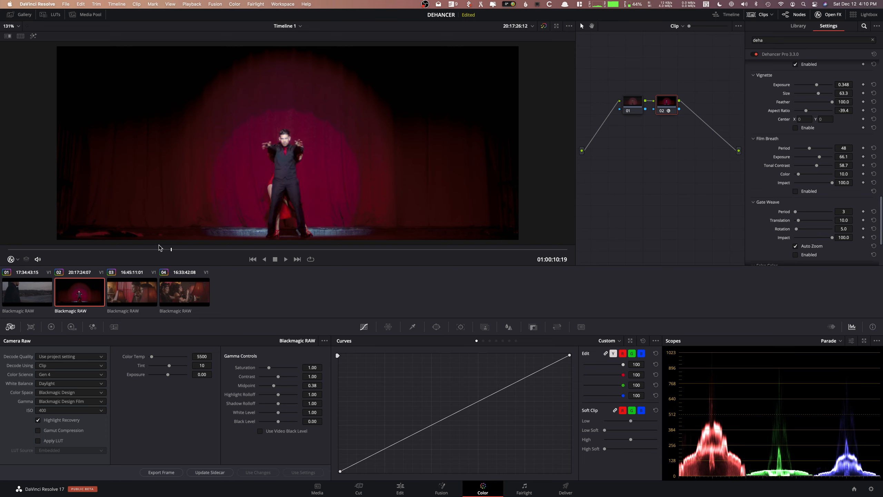
{"action": "left_click", "coordinate": [795, 255]}
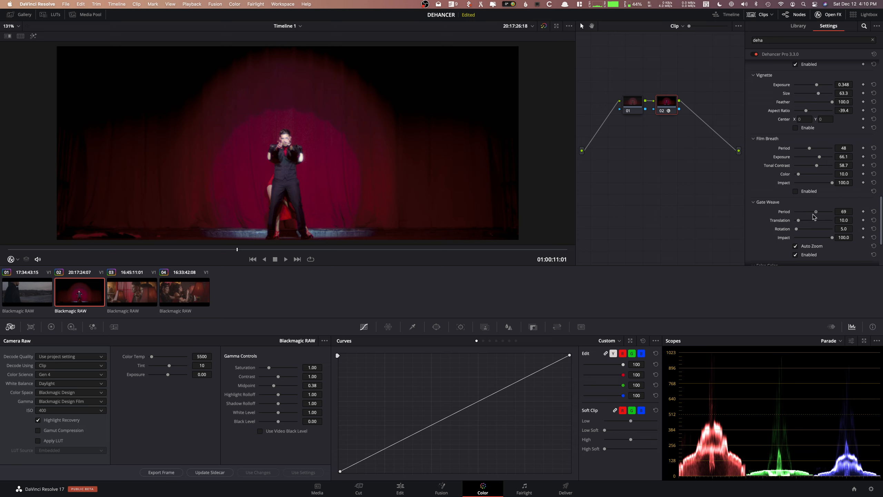
{"action": "left_click_drag", "start_coordinate": [815, 212], "coordinate": [832, 238]}
Step: Play the clip to preview Gate Weave, return to frame 01:00:10:21, and disable Gate Weave
{"action": "key", "text": "space"}
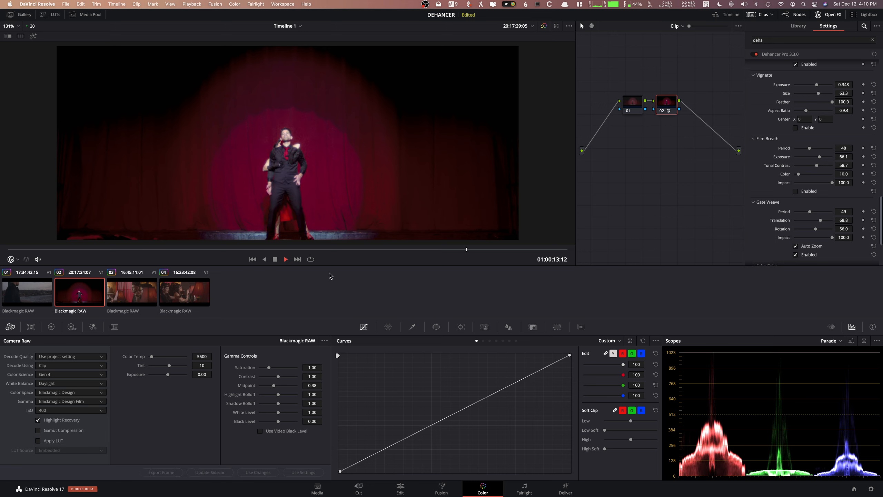
{"action": "left_click", "coordinate": [221, 249]}
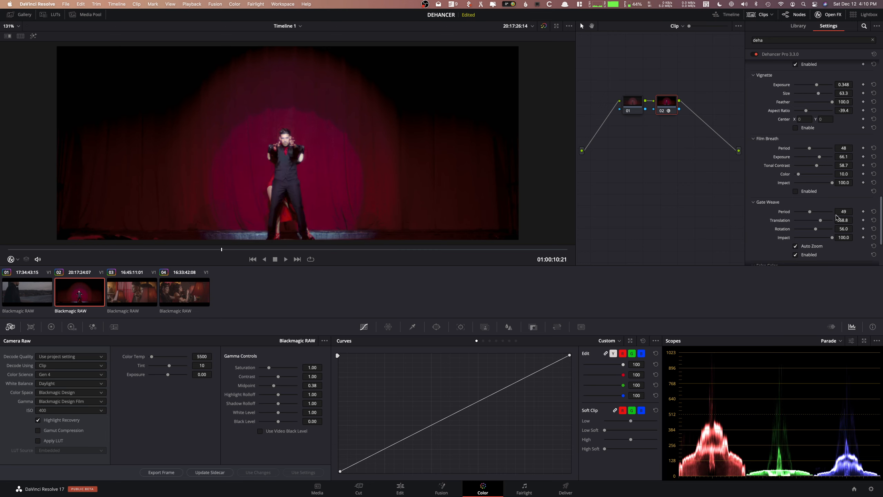
{"action": "left_click", "coordinate": [795, 254]}
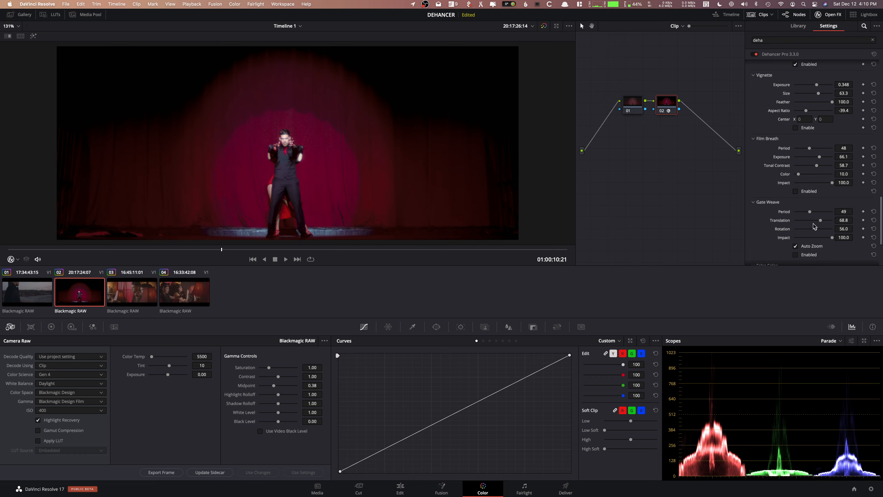
Step: Examine the frame's exposure with the IRE, 16 zones False Color view, and switch the view off again
{"action": "scroll", "coordinate": [806, 226], "scroll_direction": "down", "scroll_amount": 2}
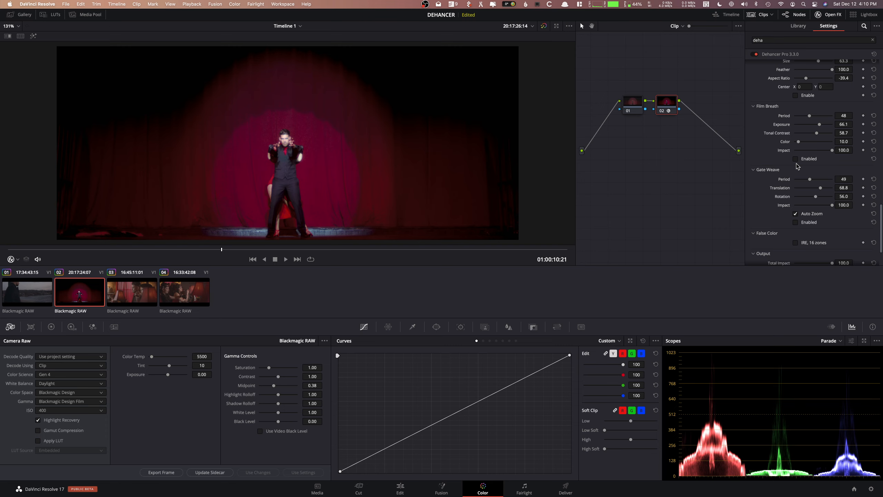
{"action": "scroll", "coordinate": [797, 166], "scroll_direction": "down", "scroll_amount": 3}
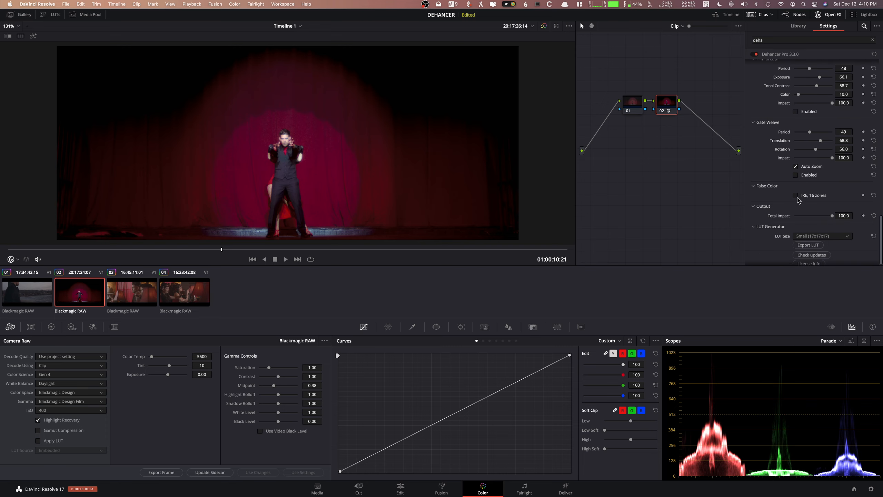
{"action": "left_click", "coordinate": [795, 195]}
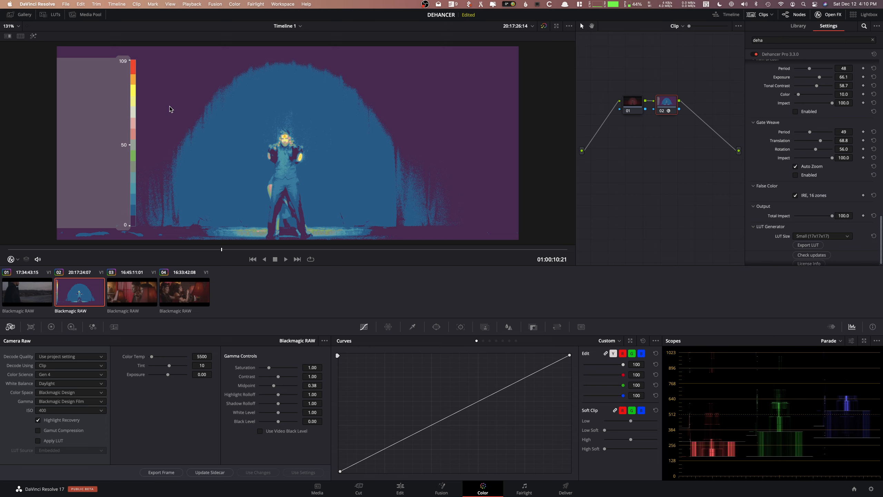
{"action": "left_click", "coordinate": [795, 196]}
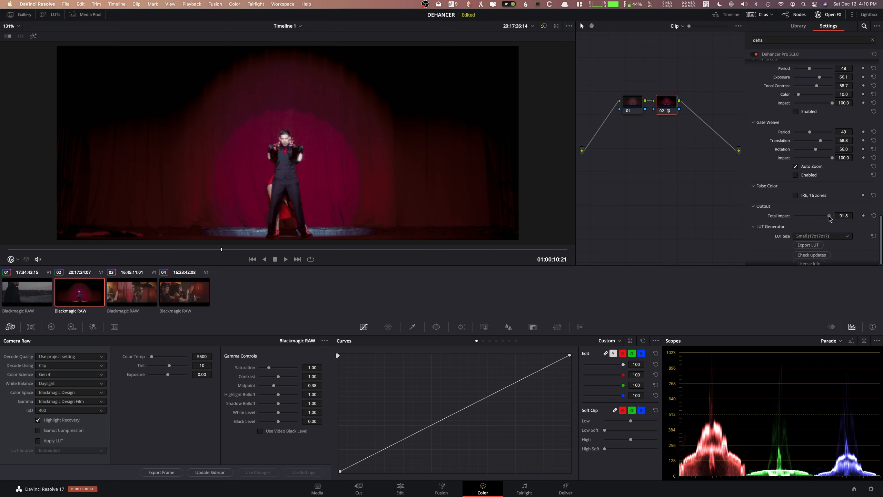
Step: Try a lower Output Total Impact and return it to 100.0
{"action": "left_click_drag", "start_coordinate": [829, 216], "coordinate": [855, 218]}
{"action": "scroll", "coordinate": [817, 209], "scroll_direction": "down", "scroll_amount": 1}
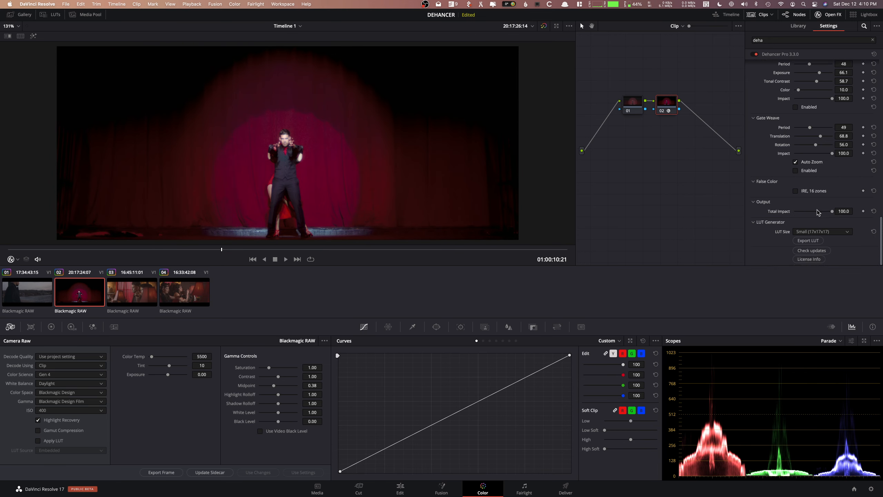
Step: Set the LUT Generator's LUT Size to Normal (33x33x33)
{"action": "left_click", "coordinate": [834, 232]}
{"action": "left_click", "coordinate": [828, 248]}
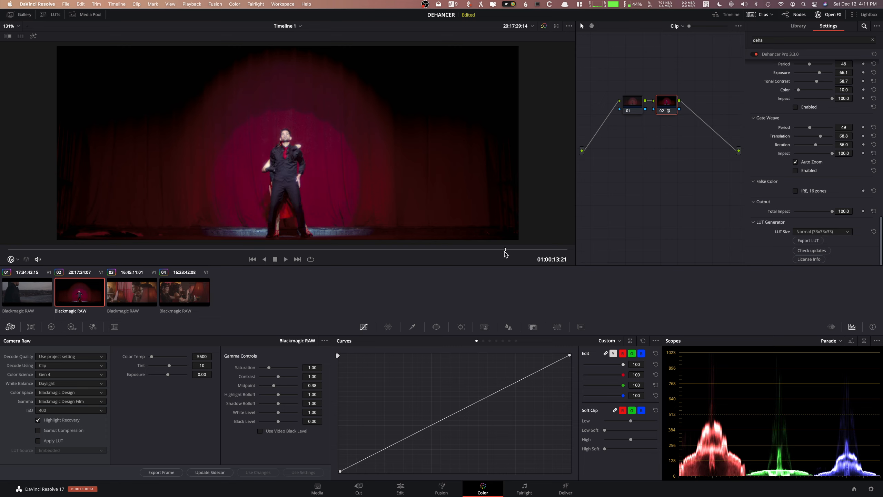
Step: Compare the stage clip with and without the Dehancer node 02 at several frames, leaving the node enabled
{"action": "left_click", "coordinate": [661, 112]}
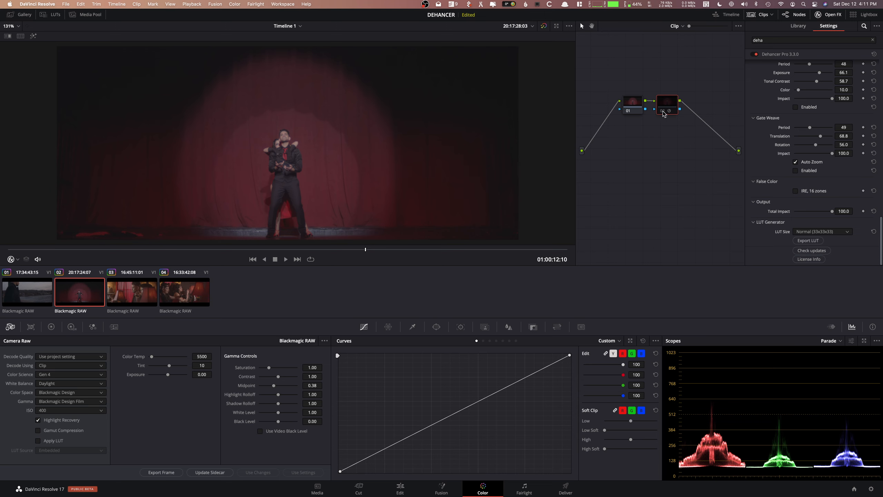
{"action": "left_click", "coordinate": [663, 111]}
{"action": "left_click", "coordinate": [662, 111]}
{"action": "left_click", "coordinate": [663, 111]}
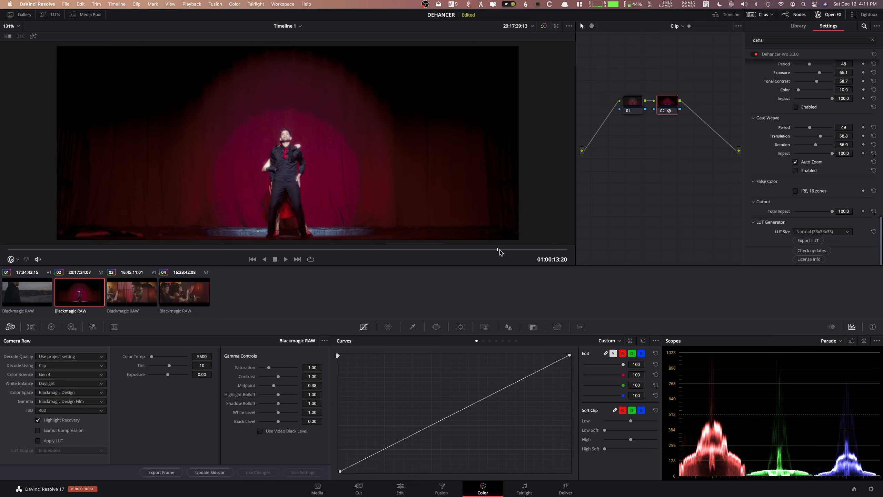
{"action": "left_click", "coordinate": [663, 112]}
{"action": "left_click", "coordinate": [663, 112]}
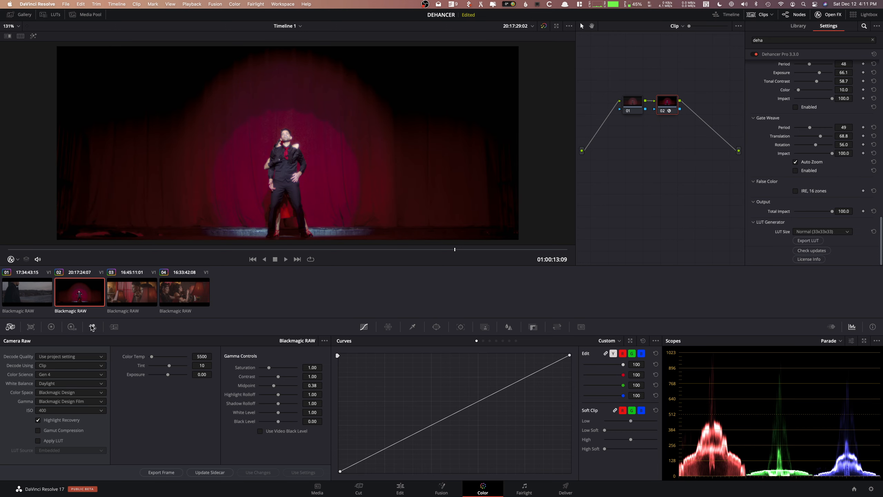
Step: Apply the stage clip's grade to the fourth clip and go to frame 01:00:22:09
{"action": "left_click", "coordinate": [126, 296]}
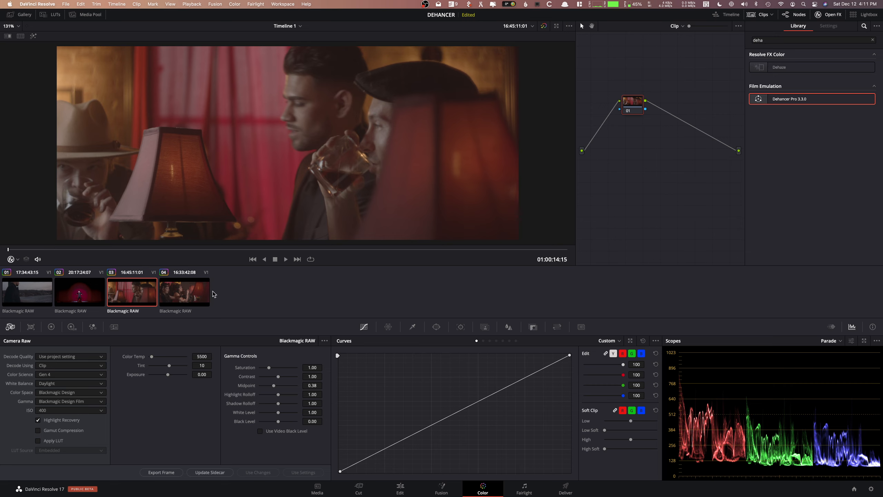
{"action": "left_click", "coordinate": [195, 292]}
{"action": "left_click_drag", "start_coordinate": [239, 249], "coordinate": [358, 279]}
{"action": "right_click", "coordinate": [65, 294]}
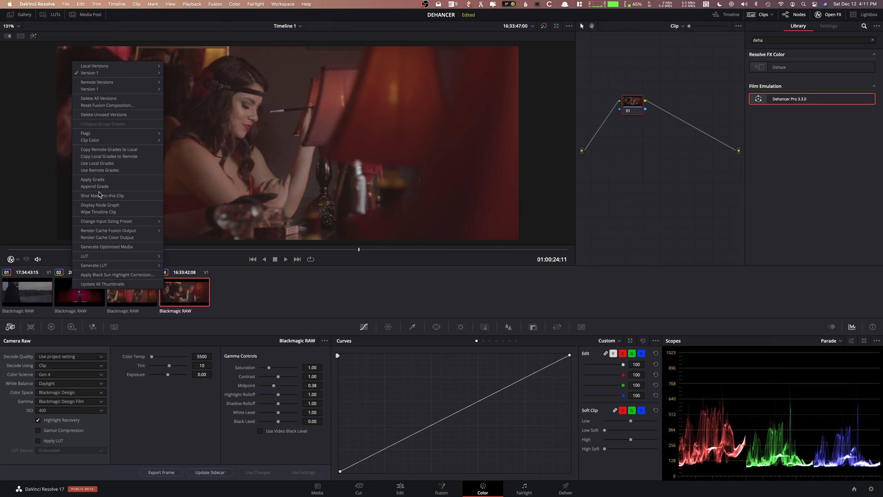
{"action": "left_click", "coordinate": [102, 179]}
{"action": "left_click_drag", "start_coordinate": [385, 254], "coordinate": [204, 254]}
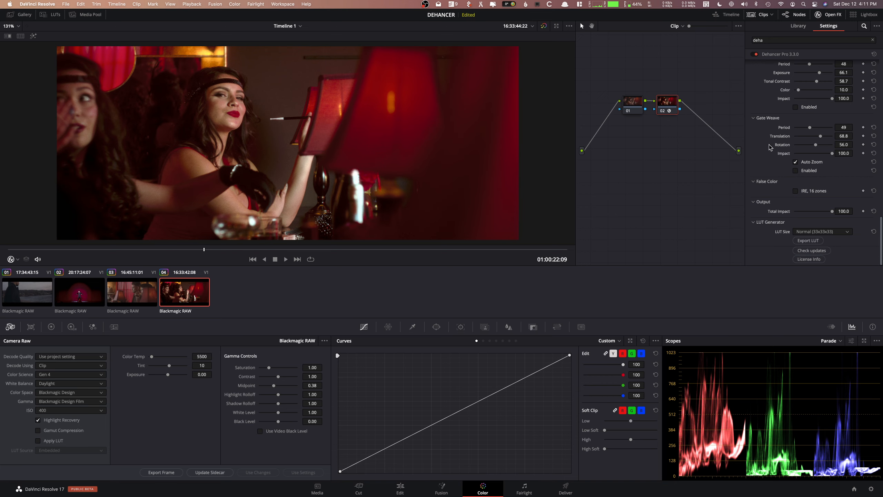
Step: Set Dehancer's input Exposure Comp. to 0.303 and the clip's raw Color Temp to 6090
{"action": "scroll", "coordinate": [770, 147], "scroll_direction": "up", "scroll_amount": 10}
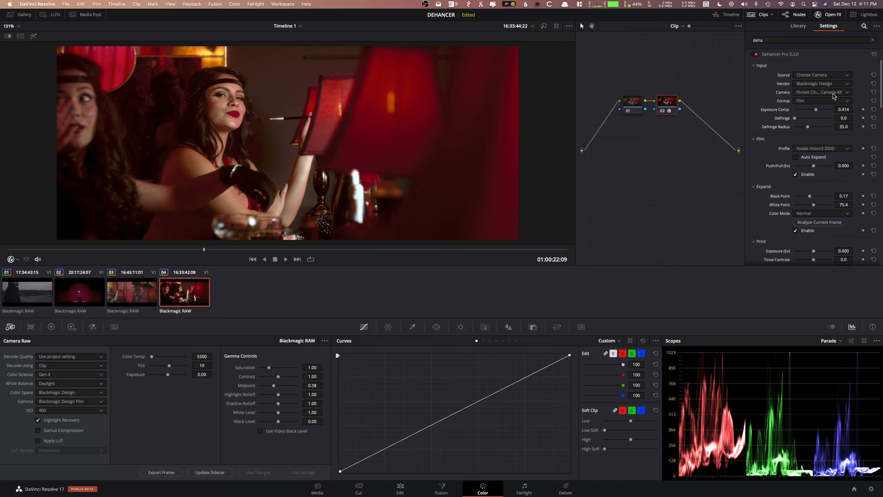
{"action": "left_click", "coordinate": [815, 110]}
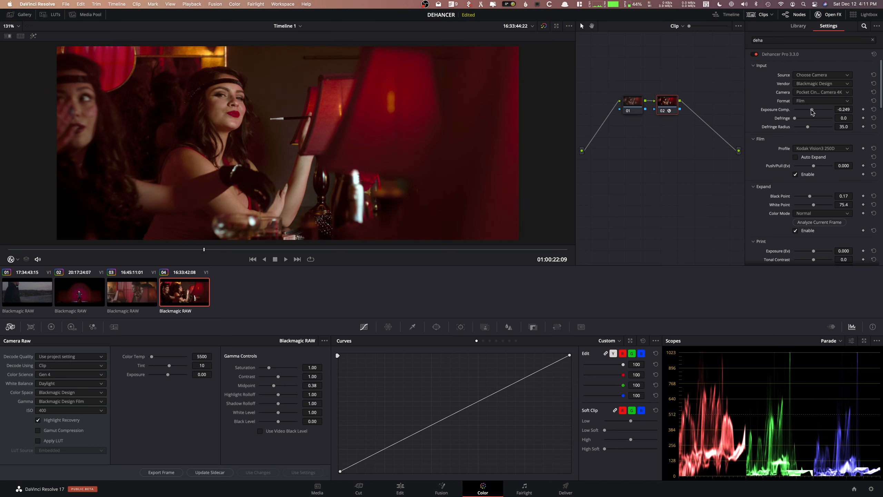
{"action": "left_click_drag", "start_coordinate": [815, 110], "coordinate": [815, 110]}
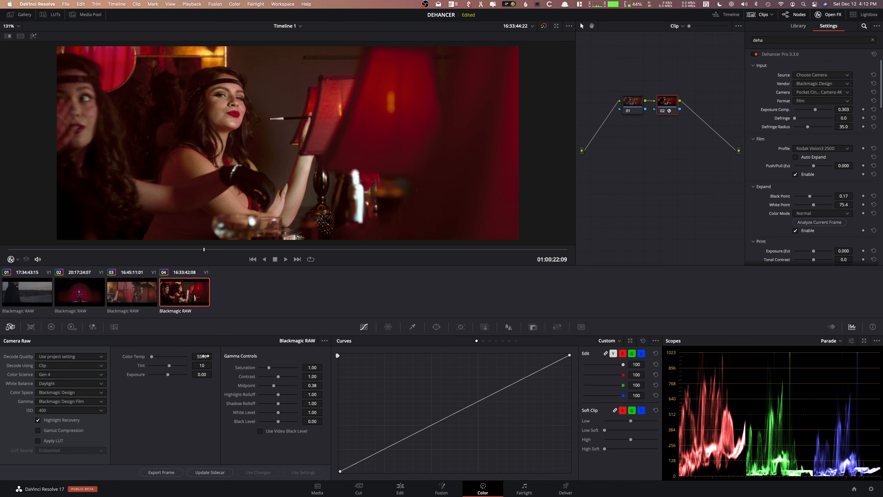
{"action": "left_click_drag", "start_coordinate": [202, 357], "coordinate": [219, 355]}
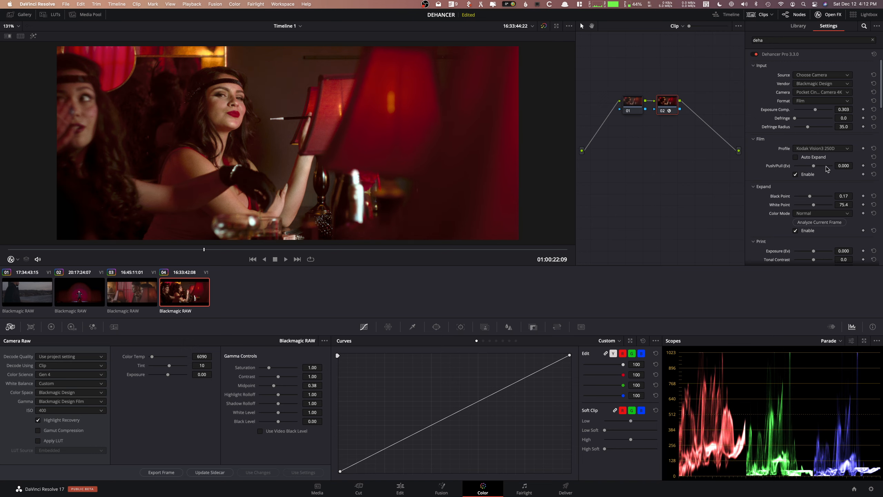
Step: Try the film profiles Kodak Ultramax 400, Portra 160NC, Kodachrome 64 (Experimental), Gold 200 and Aerocolor IV 125
{"action": "left_click", "coordinate": [826, 150]}
{"action": "left_click", "coordinate": [824, 151]}
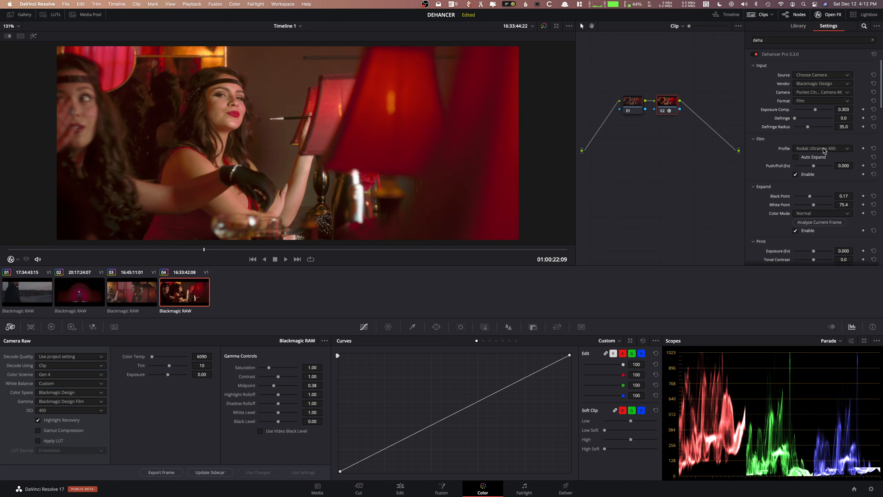
{"action": "left_click", "coordinate": [825, 151]}
{"action": "scroll", "coordinate": [824, 167], "scroll_direction": "up", "scroll_amount": 3}
{"action": "left_click", "coordinate": [823, 166]}
{"action": "left_click", "coordinate": [824, 150]}
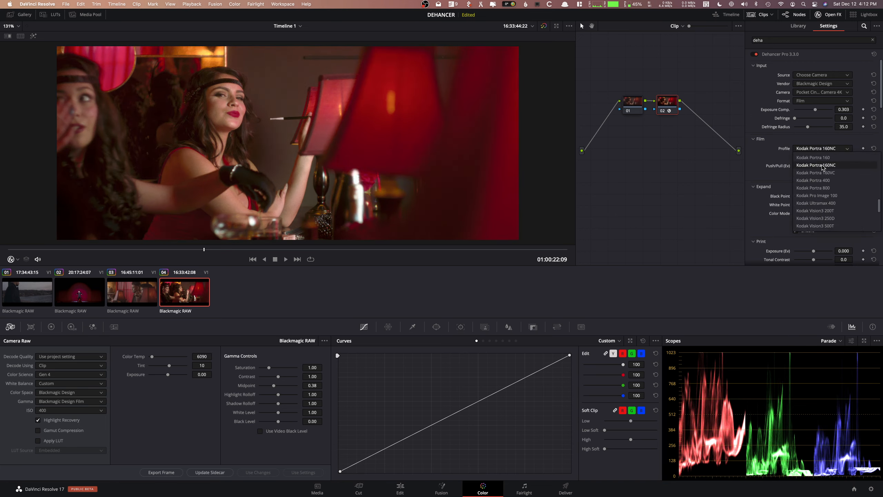
{"action": "scroll", "coordinate": [822, 166], "scroll_direction": "up", "scroll_amount": 1}
{"action": "left_click", "coordinate": [822, 166]}
{"action": "left_click", "coordinate": [821, 149]}
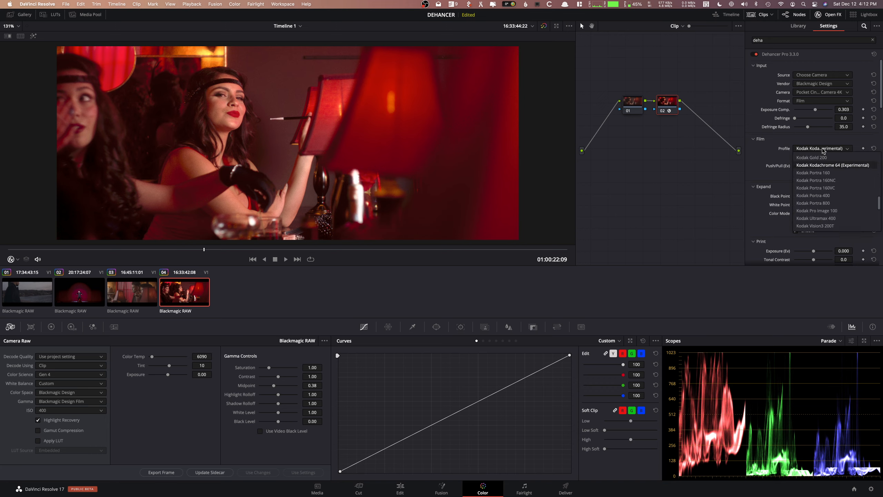
{"action": "left_click", "coordinate": [826, 158]}
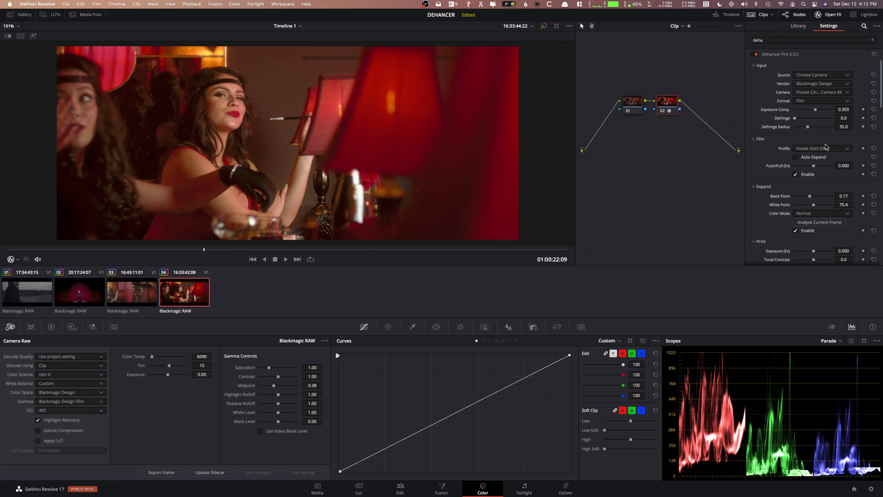
{"action": "left_click", "coordinate": [819, 149]}
{"action": "left_click", "coordinate": [821, 172]}
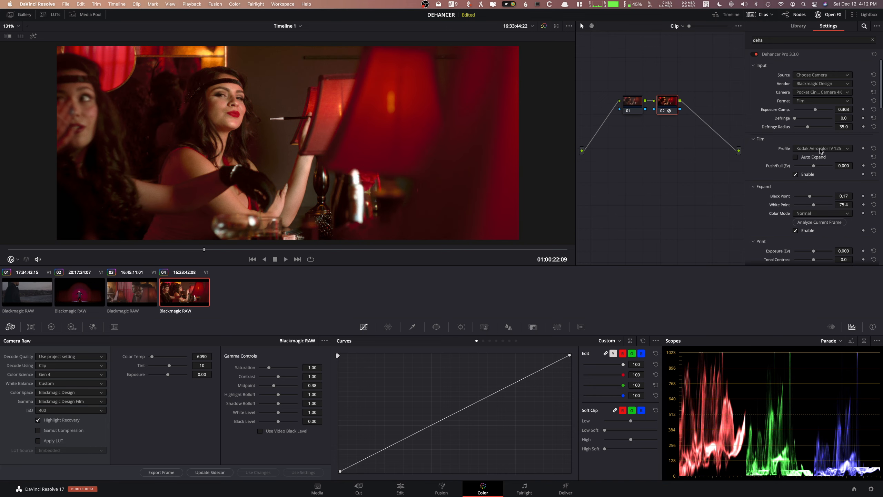
Step: Try further film profiles, including Rollei Ortho 25, Polaroid Polachrome 35 mm, Lomochrome Purple XR 100-400 and Lomochrome Metropolis XR 100-400
{"action": "left_click", "coordinate": [819, 149]}
{"action": "scroll", "coordinate": [823, 173], "scroll_direction": "down", "scroll_amount": 5}
{"action": "left_click", "coordinate": [825, 200]}
{"action": "left_click", "coordinate": [819, 149]}
{"action": "left_click", "coordinate": [823, 218]}
{"action": "left_click", "coordinate": [820, 149]}
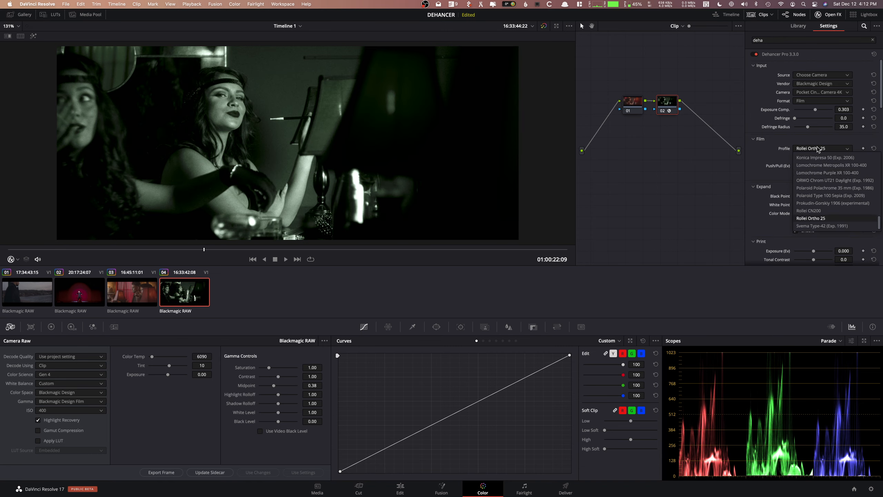
{"action": "left_click", "coordinate": [819, 188]}
{"action": "left_click", "coordinate": [820, 150]}
{"action": "left_click", "coordinate": [814, 173]}
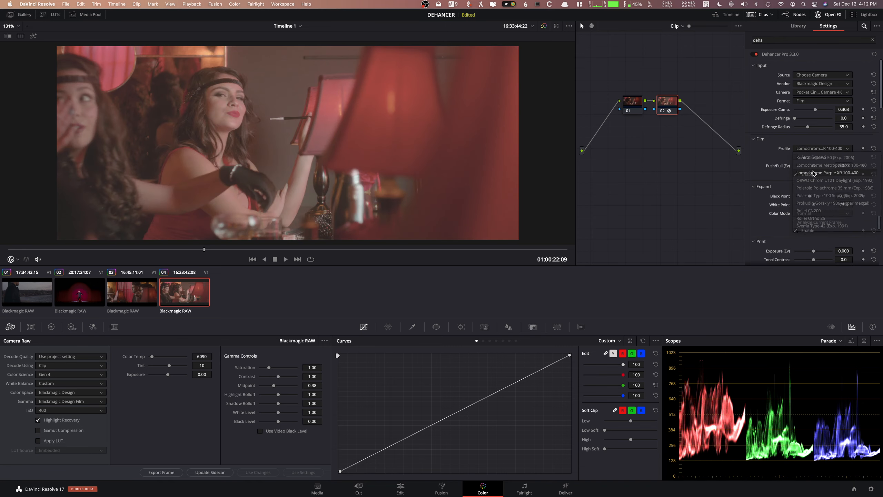
{"action": "left_click", "coordinate": [813, 150]}
{"action": "left_click", "coordinate": [816, 164]}
Step: Try the film profiles Konica Impresa 50, Konica Centuria 100 DNP, Kodak Vision3 50D and Kodak Gold 200
{"action": "left_click", "coordinate": [817, 150]}
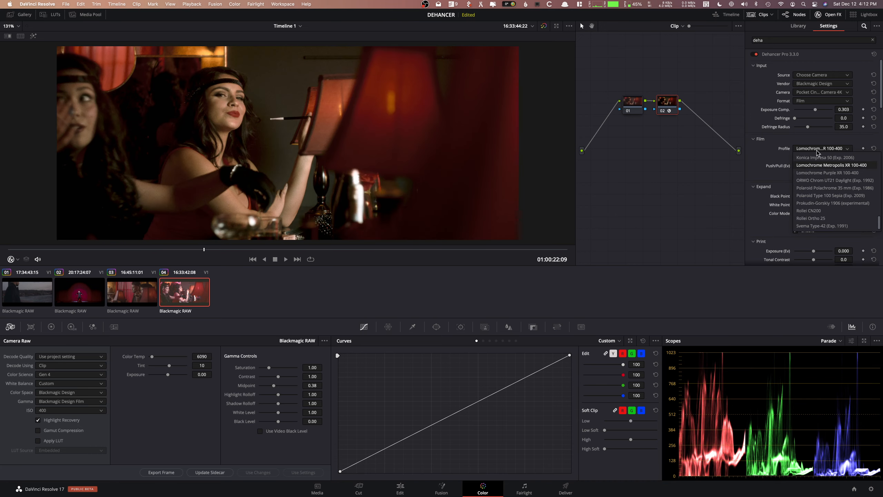
{"action": "scroll", "coordinate": [812, 181], "scroll_direction": "up", "scroll_amount": 2}
{"action": "left_click", "coordinate": [812, 180]}
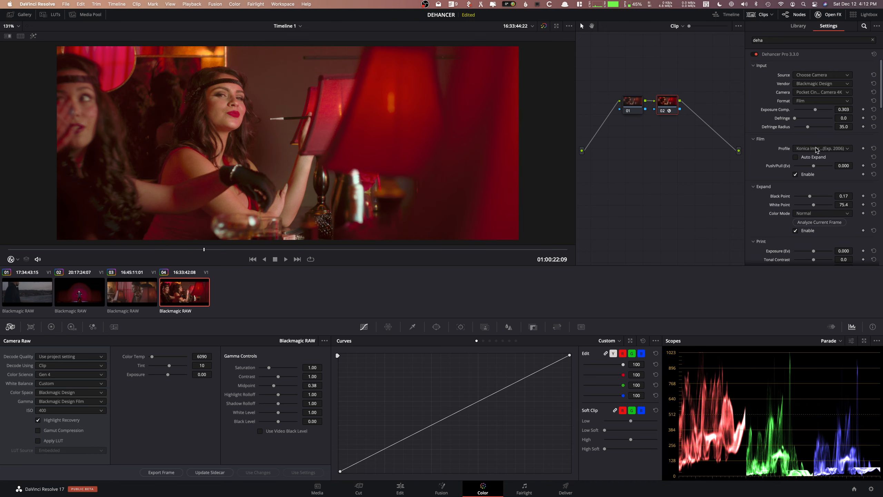
{"action": "left_click", "coordinate": [815, 148]}
{"action": "left_click", "coordinate": [820, 172]}
{"action": "left_click", "coordinate": [820, 151]}
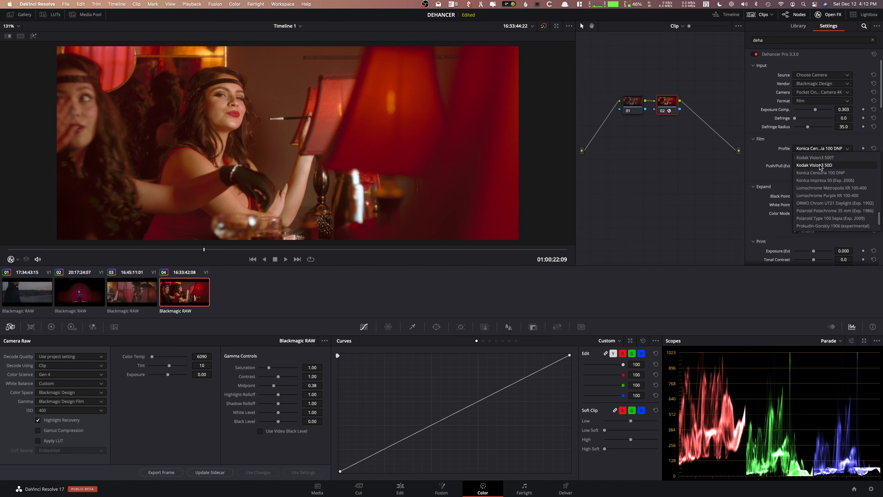
{"action": "left_click", "coordinate": [819, 164]}
{"action": "left_click", "coordinate": [821, 148]}
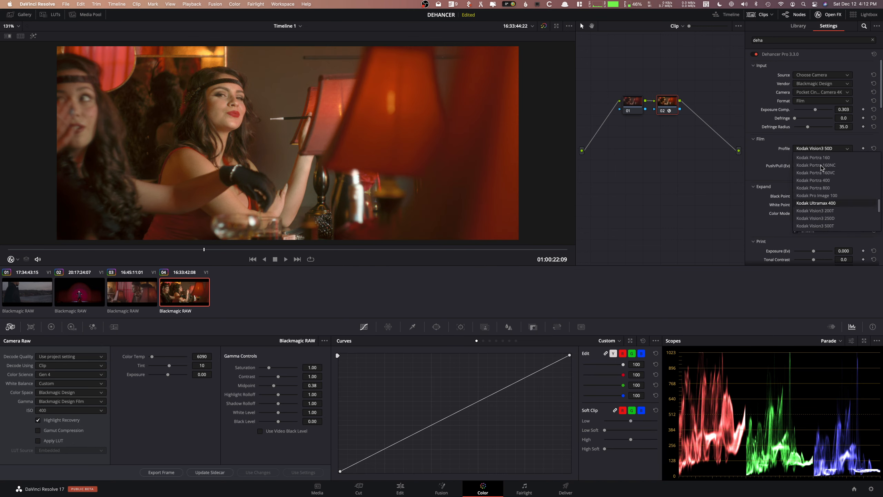
{"action": "left_click", "coordinate": [822, 173]}
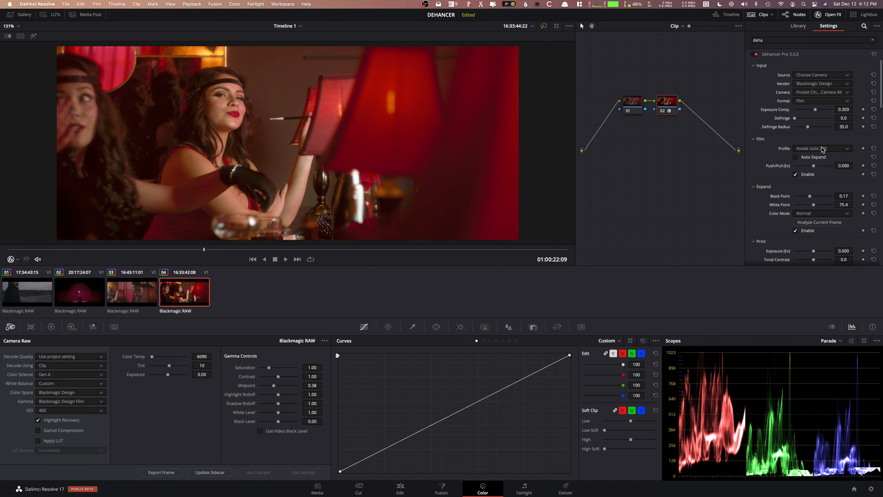
Step: Set the film profile to Kodak Ektar 100 and the Expand values to Black Point 2.92 and White Point 75.4
{"action": "left_click", "coordinate": [821, 148]}
{"action": "left_click", "coordinate": [823, 164]}
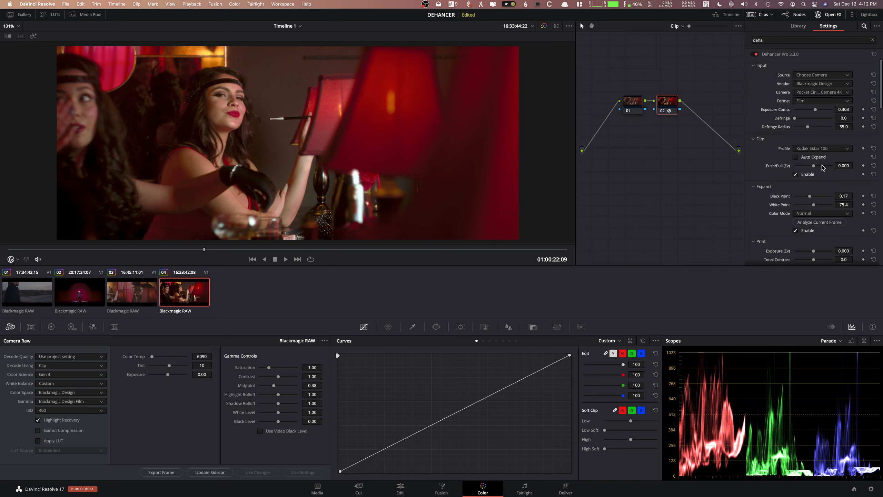
{"action": "scroll", "coordinate": [789, 171], "scroll_direction": "down", "scroll_amount": 1}
{"action": "left_click", "coordinate": [809, 176]}
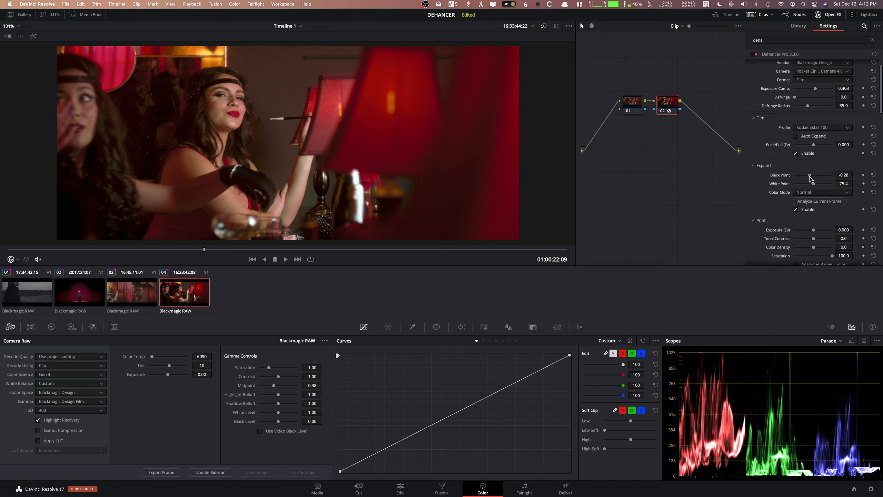
{"action": "left_click", "coordinate": [817, 201]}
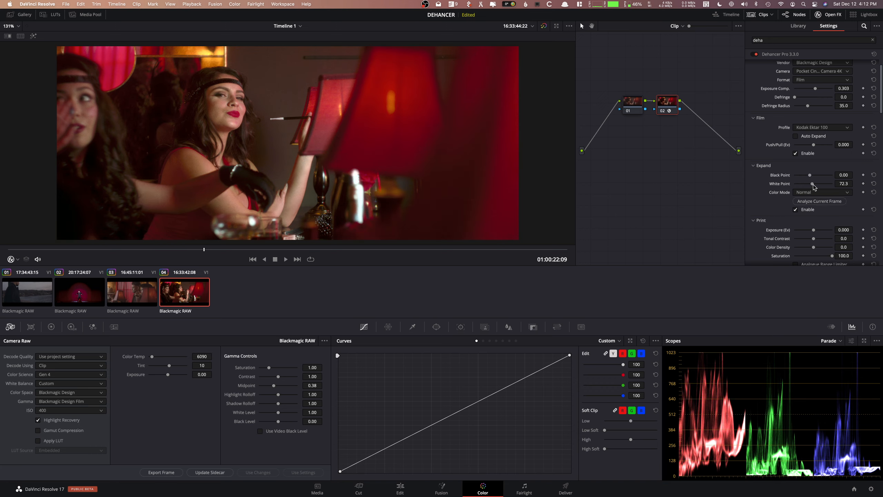
{"action": "left_click_drag", "start_coordinate": [812, 184], "coordinate": [812, 173]}
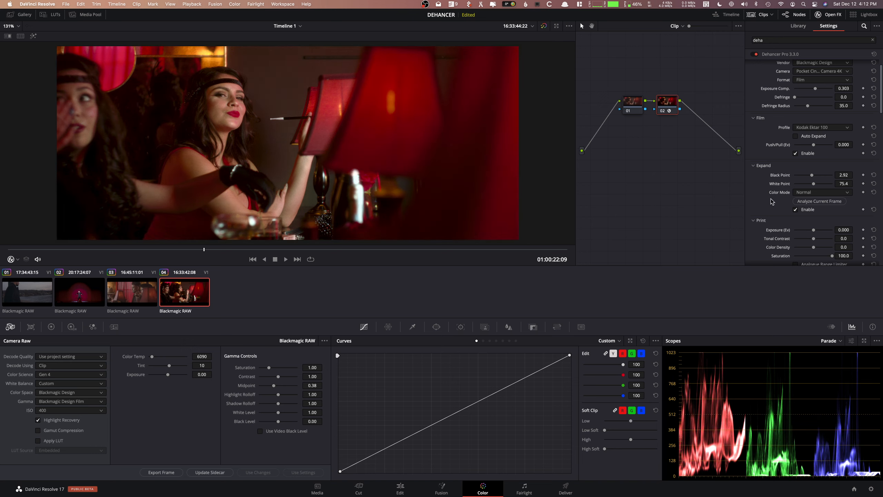
Step: Set the Print values to Exposure 0.084, Tonal Contrast 3.2 and Color Density 21.1
{"action": "scroll", "coordinate": [770, 199], "scroll_direction": "down", "scroll_amount": 5}
{"action": "left_click_drag", "start_coordinate": [812, 193], "coordinate": [812, 176]}
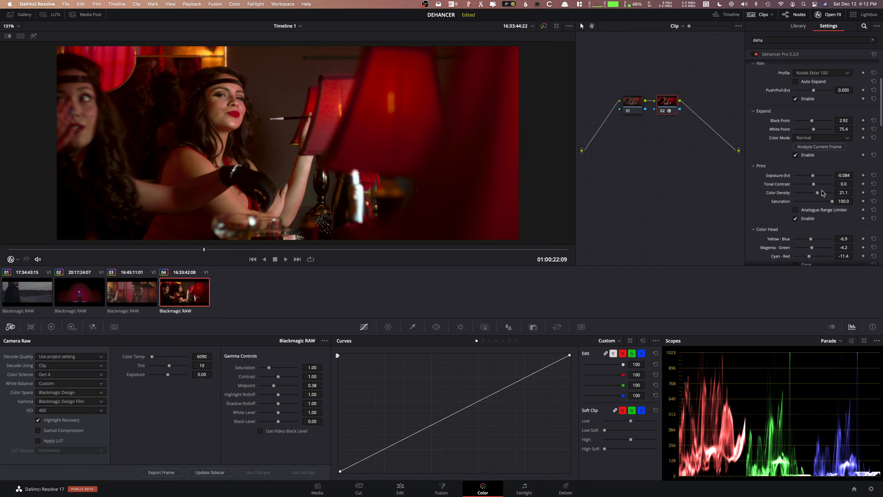
{"action": "left_click_drag", "start_coordinate": [814, 187], "coordinate": [815, 177]}
{"action": "scroll", "coordinate": [809, 190], "scroll_direction": "down", "scroll_amount": 2}
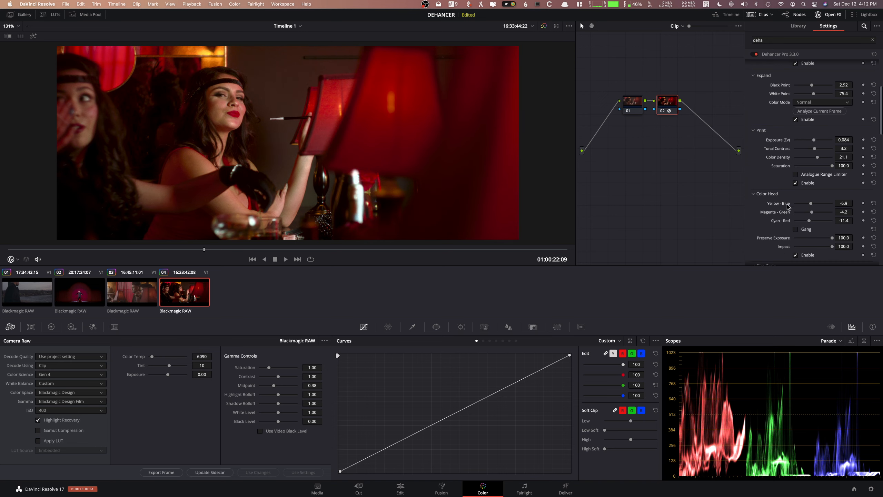
Step: Reset the Color Head balance and set Yellow - Blue to 2.3, Magenta - Green to -3.2 and Cyan - Red to -4.2
{"action": "left_click", "coordinate": [874, 203]}
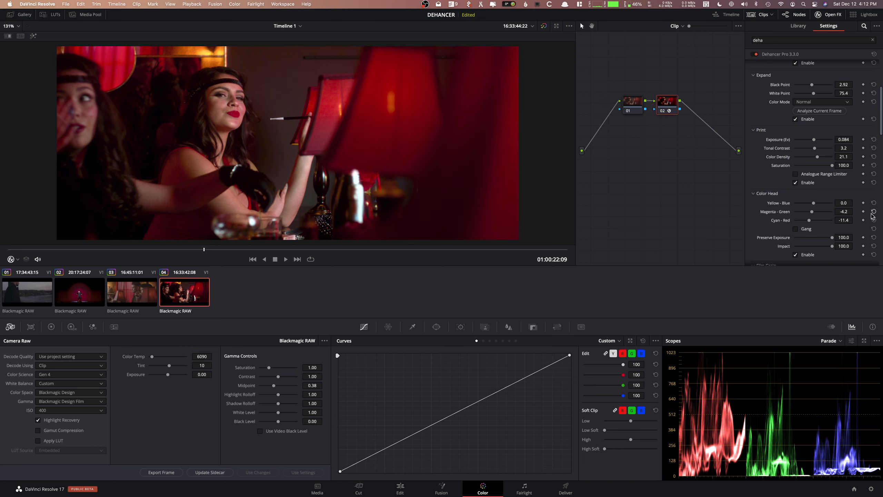
{"action": "left_click", "coordinate": [873, 212]}
{"action": "left_click", "coordinate": [873, 220]}
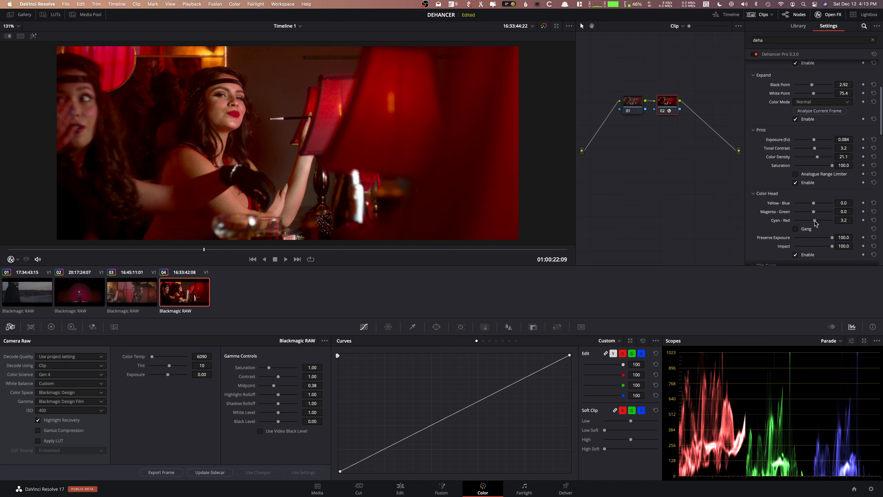
{"action": "left_click_drag", "start_coordinate": [813, 221], "coordinate": [814, 202]}
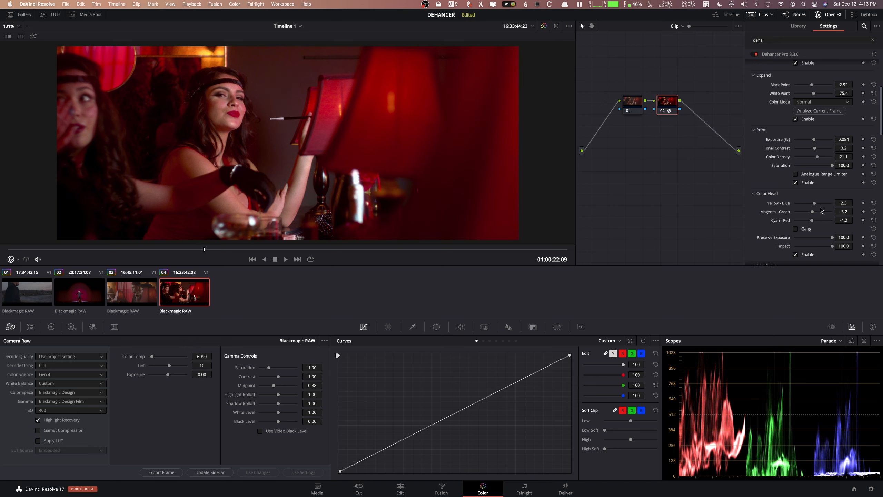
Step: Lower the Print Saturation to 89.0 and disable Film Grain
{"action": "left_click_drag", "start_coordinate": [822, 166], "coordinate": [828, 166]}
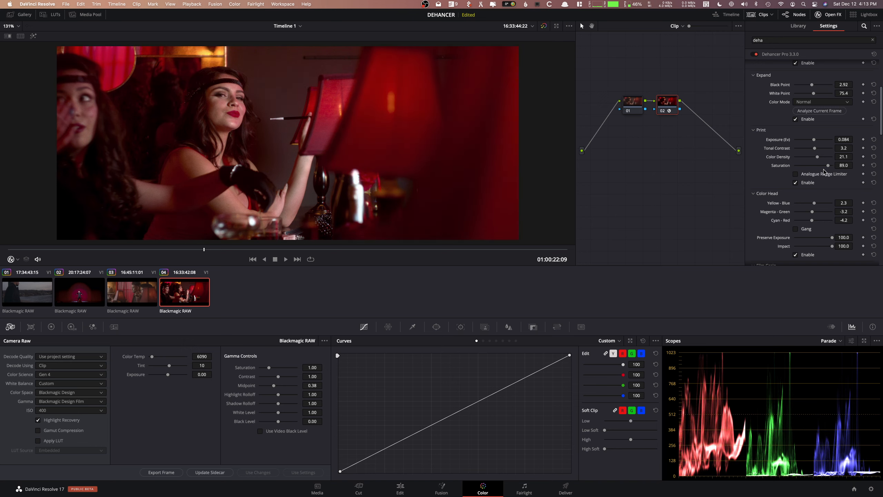
{"action": "scroll", "coordinate": [794, 180], "scroll_direction": "down", "scroll_amount": 6}
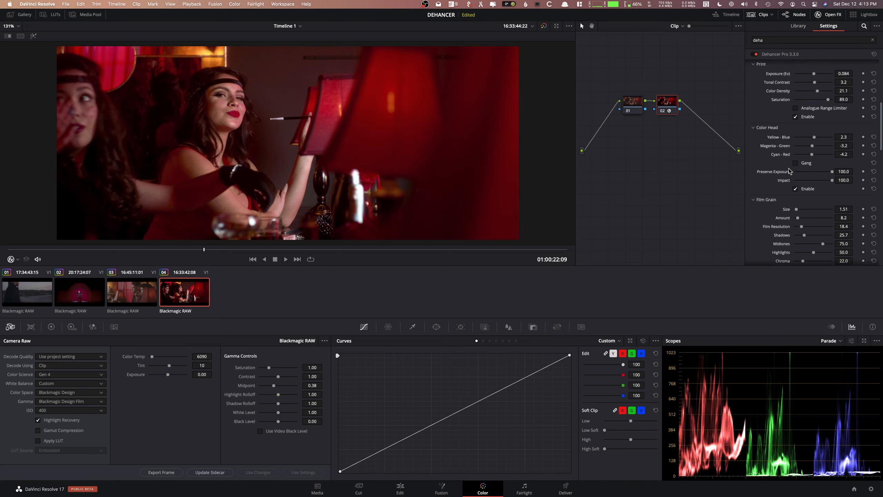
{"action": "left_click", "coordinate": [795, 221]}
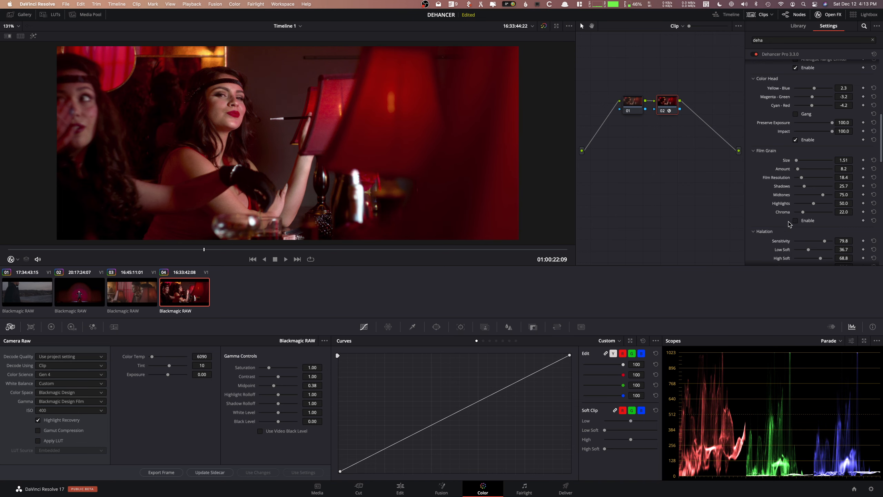
Step: Set the Color Head Magenta - Green balance to 0.4 and Cyan - Red to -8.7
{"action": "scroll", "coordinate": [791, 221], "scroll_direction": "down", "scroll_amount": 5}
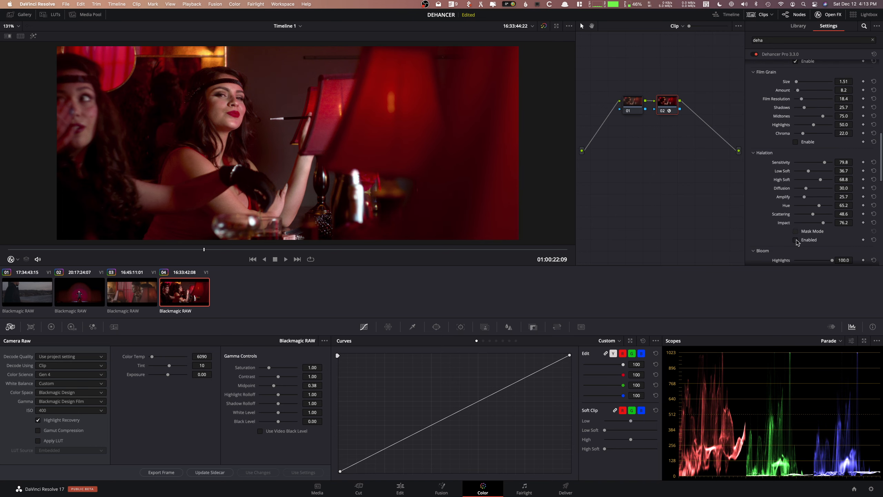
{"action": "scroll", "coordinate": [775, 218], "scroll_direction": "up", "scroll_amount": 5}
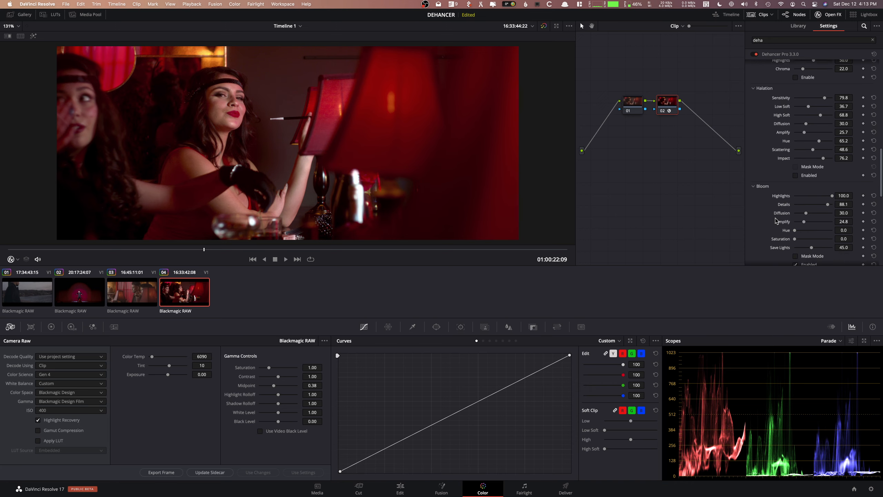
{"action": "scroll", "coordinate": [775, 218], "scroll_direction": "up", "scroll_amount": 5}
{"action": "scroll", "coordinate": [795, 226], "scroll_direction": "down", "scroll_amount": 2}
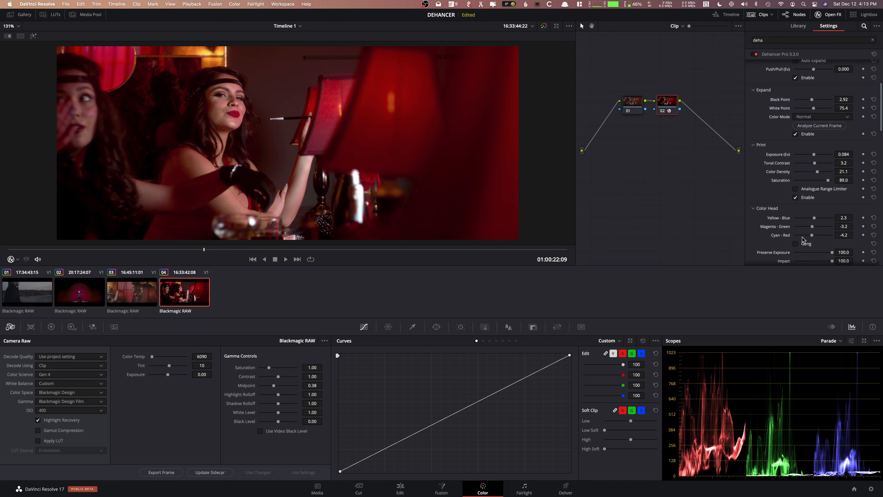
{"action": "mouse_move", "coordinate": [813, 226]}
{"action": "left_mouse_down"}
{"action": "mouse_move", "coordinate": [811, 238]}
{"action": "mouse_move", "coordinate": [813, 227]}
{"action": "left_mouse_up"}
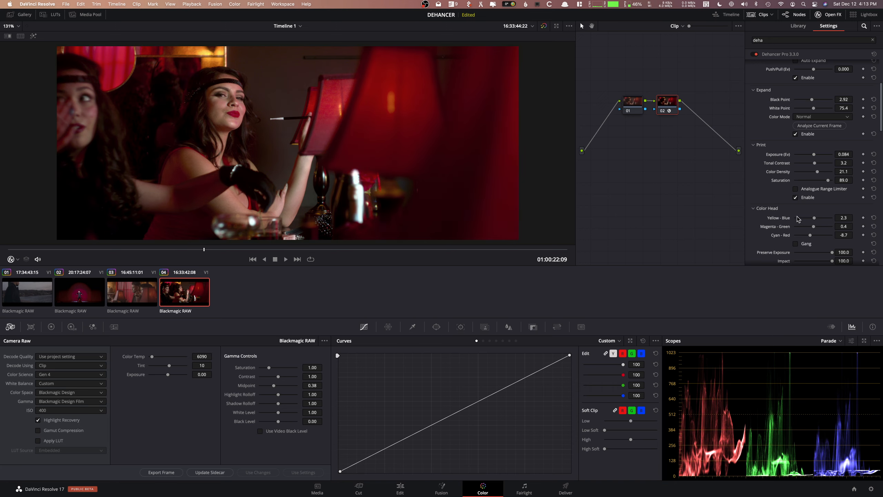
Step: Set the Bloom Diffusion to 65.2 and Amplify to 56.9, and preview the effect briefly in its Mask Mode
{"action": "scroll", "coordinate": [787, 211], "scroll_direction": "down", "scroll_amount": 10}
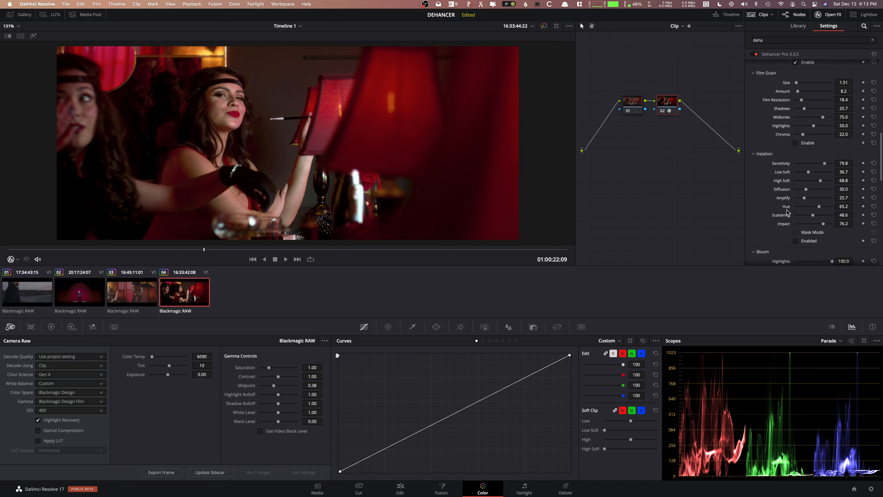
{"action": "scroll", "coordinate": [787, 211], "scroll_direction": "down", "scroll_amount": 3}
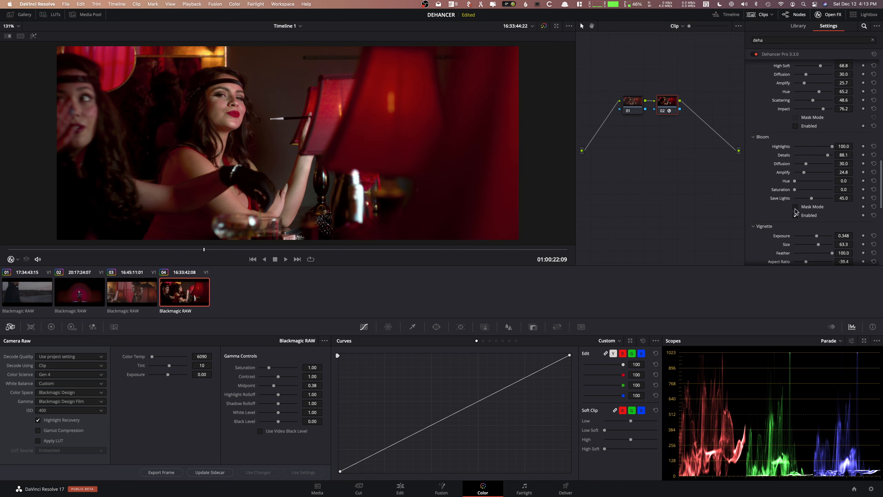
{"action": "left_click", "coordinate": [795, 215]}
{"action": "left_click_drag", "start_coordinate": [807, 173], "coordinate": [818, 166]}
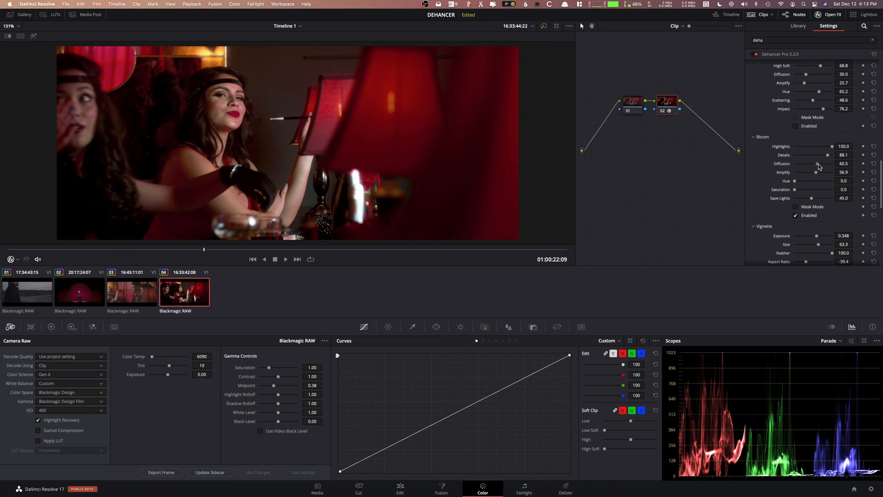
{"action": "left_click", "coordinate": [796, 207]}
{"action": "left_click", "coordinate": [796, 206]}
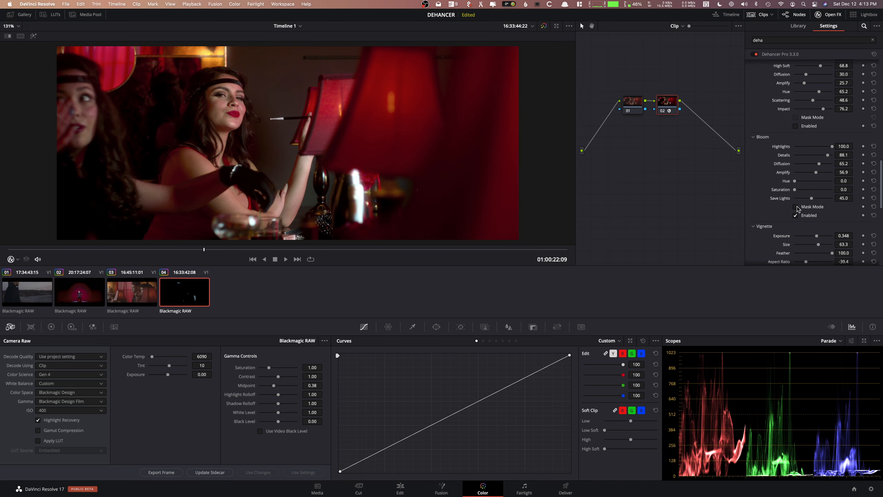
Step: Set the film Push/Pull to 1.596 and enable Film Grain with Size 1.00, Amount 41.3, Film Resolution 45.8, Shadows 24.8 and Midtones 43.1
{"action": "scroll", "coordinate": [801, 198], "scroll_direction": "up", "scroll_amount": 10}
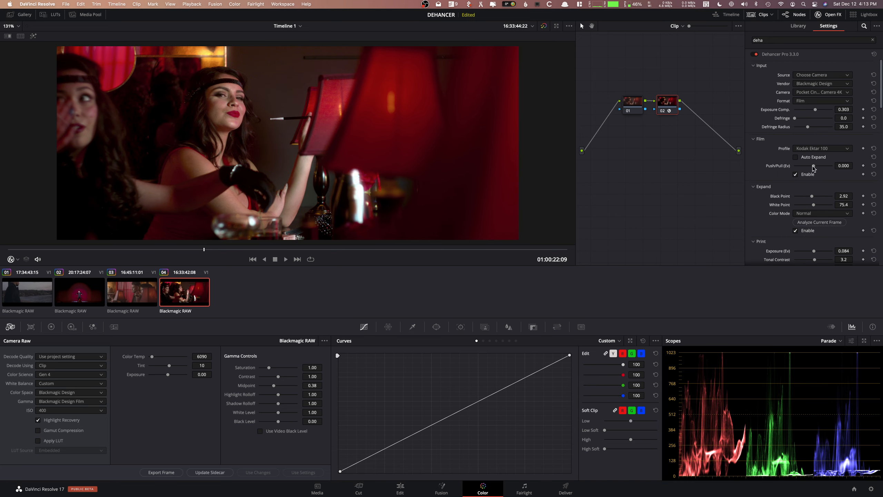
{"action": "left_click_drag", "start_coordinate": [814, 165], "coordinate": [826, 166]}
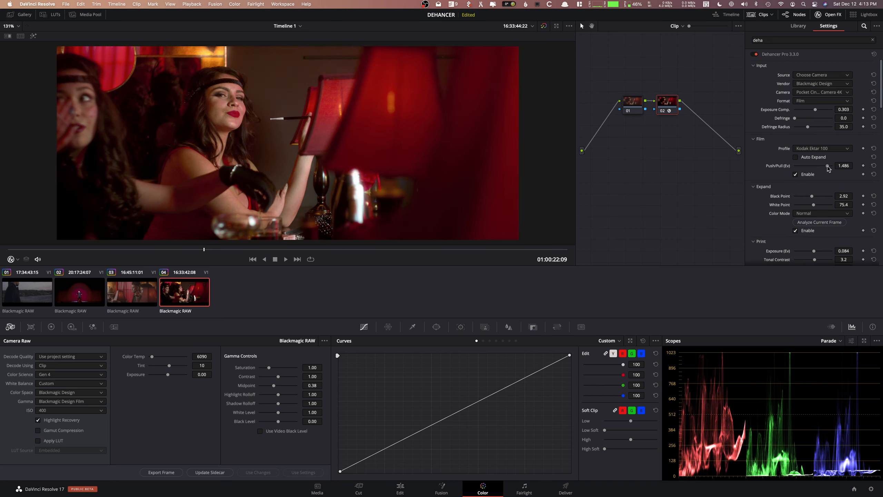
{"action": "scroll", "coordinate": [797, 180], "scroll_direction": "down", "scroll_amount": 10}
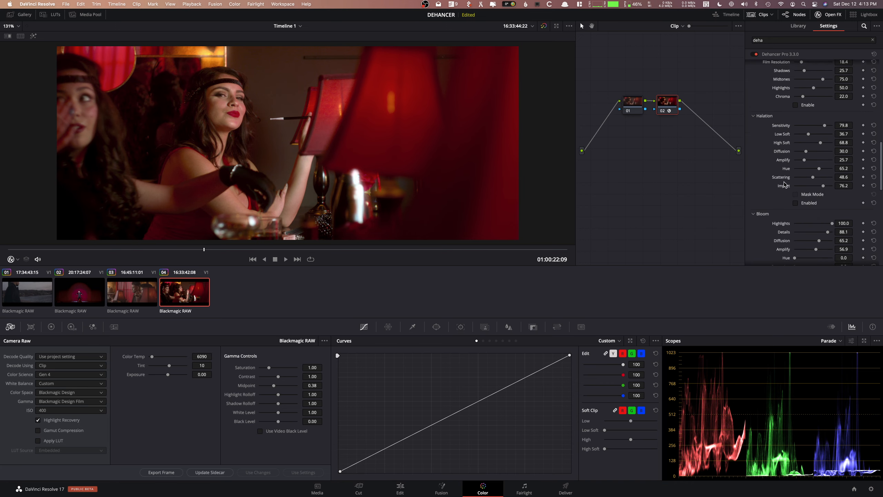
{"action": "scroll", "coordinate": [789, 200], "scroll_direction": "down", "scroll_amount": 2}
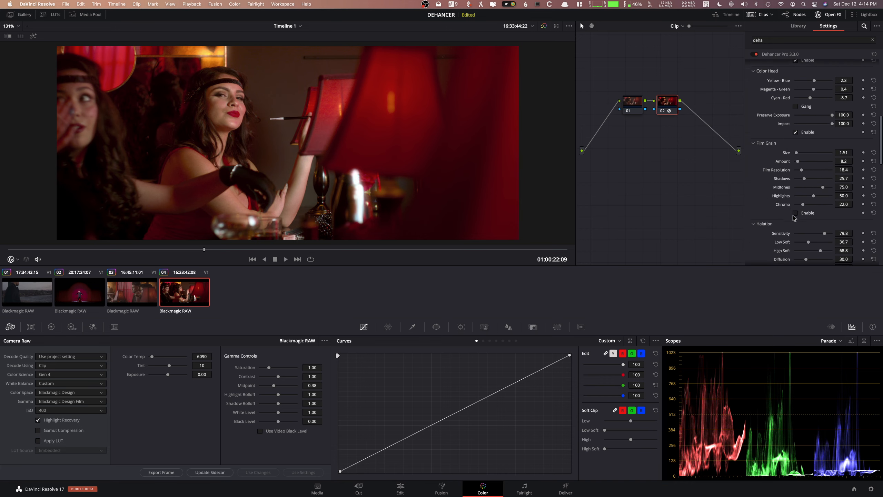
{"action": "left_click_drag", "start_coordinate": [807, 155], "coordinate": [810, 188]}
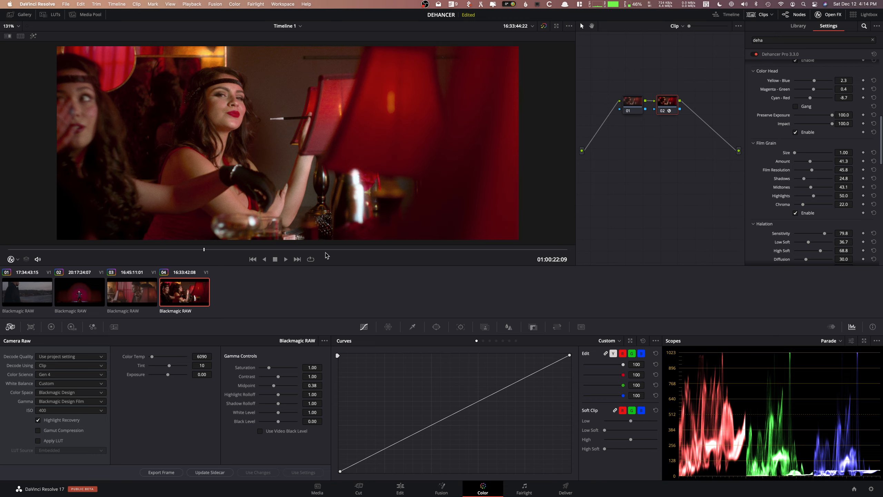
Step: Play back the graded clip, move to the frame at 01:00:23:18 and grab a still of it
{"action": "left_click", "coordinate": [286, 259]}
{"action": "key", "text": "space"}
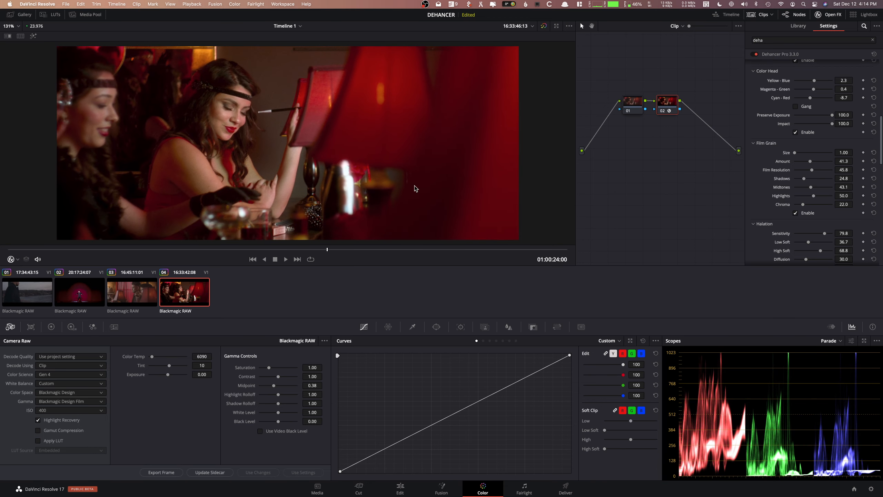
{"action": "left_click_drag", "start_coordinate": [326, 249], "coordinate": [305, 250]}
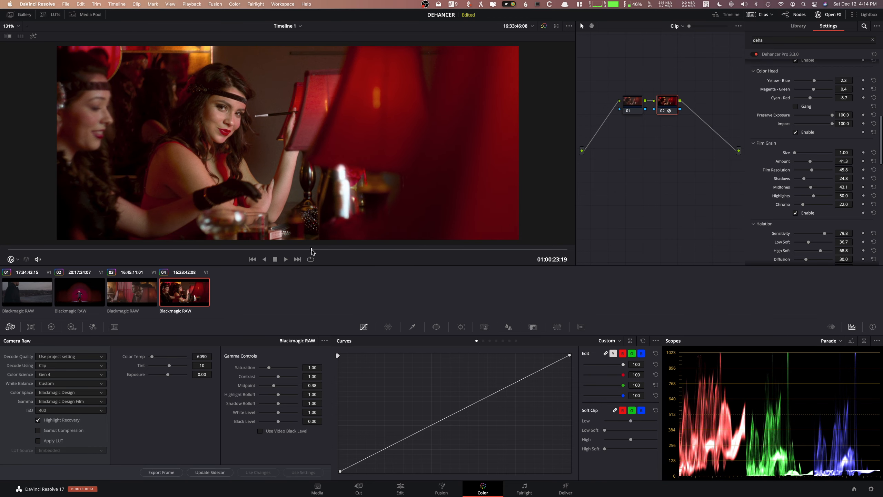
{"action": "right_click", "coordinate": [316, 175]}
{"action": "left_click", "coordinate": [327, 175]}
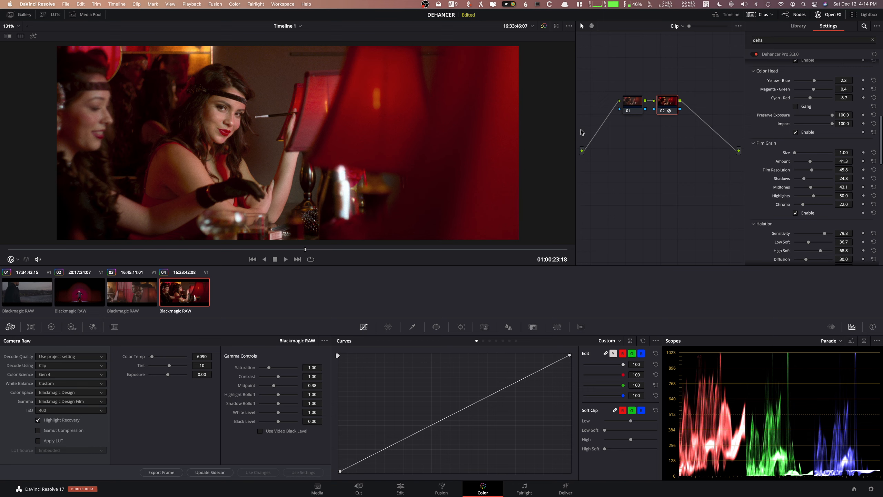
Step: Bypass node 02 to grab a still of the frame without the Dehancer grade, and re-enable the node
{"action": "left_click", "coordinate": [661, 111]}
{"action": "right_click", "coordinate": [364, 134]}
{"action": "left_click", "coordinate": [375, 139]}
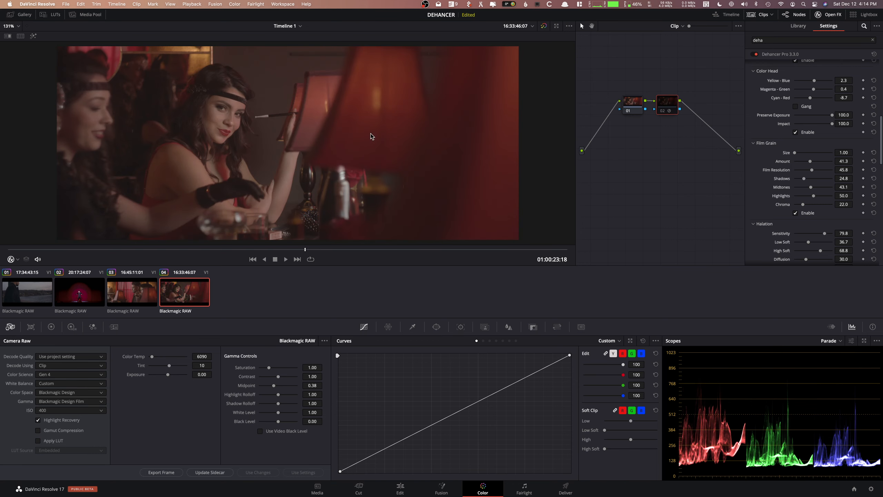
{"action": "left_click", "coordinate": [662, 110]}
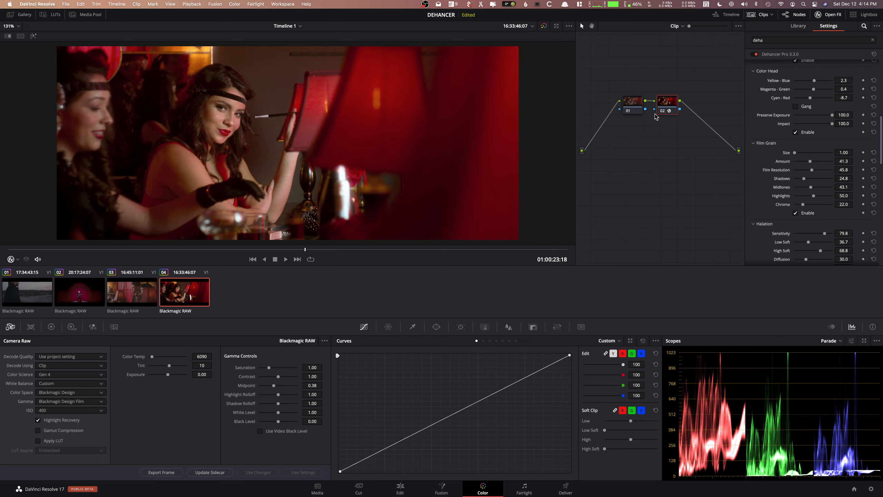
Step: Select clip 01, apply the grade from clip 04 to it and move to the frame at 01:00:01:12
{"action": "left_click", "coordinate": [28, 292]}
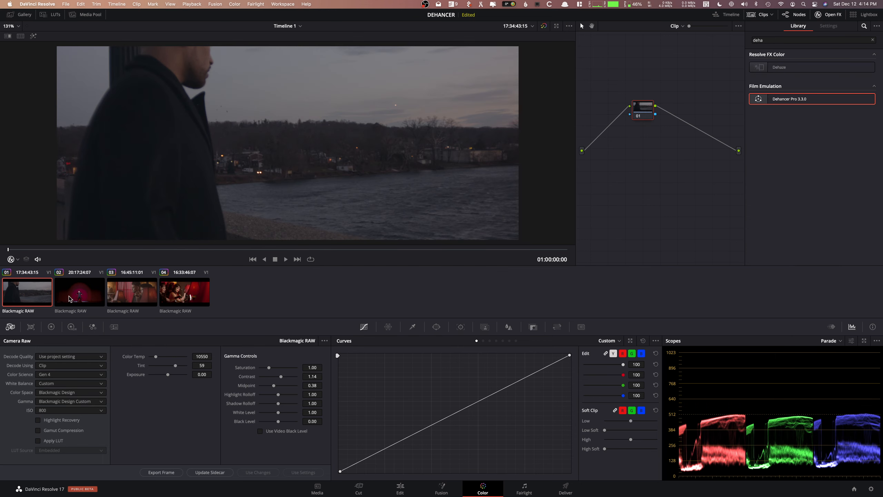
{"action": "left_click", "coordinate": [245, 249]}
{"action": "left_click_drag", "start_coordinate": [224, 250], "coordinate": [86, 249]}
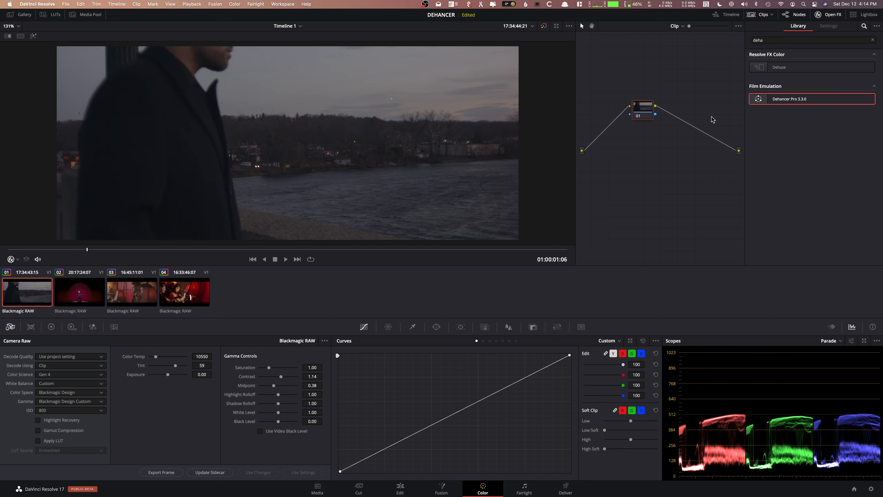
{"action": "right_click", "coordinate": [180, 299]}
{"action": "left_click", "coordinate": [219, 191]}
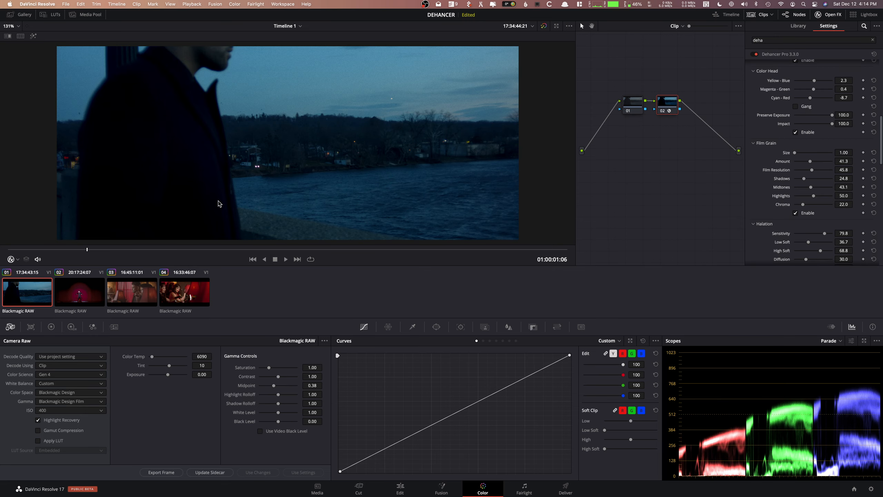
{"action": "left_click_drag", "start_coordinate": [369, 250], "coordinate": [107, 250]}
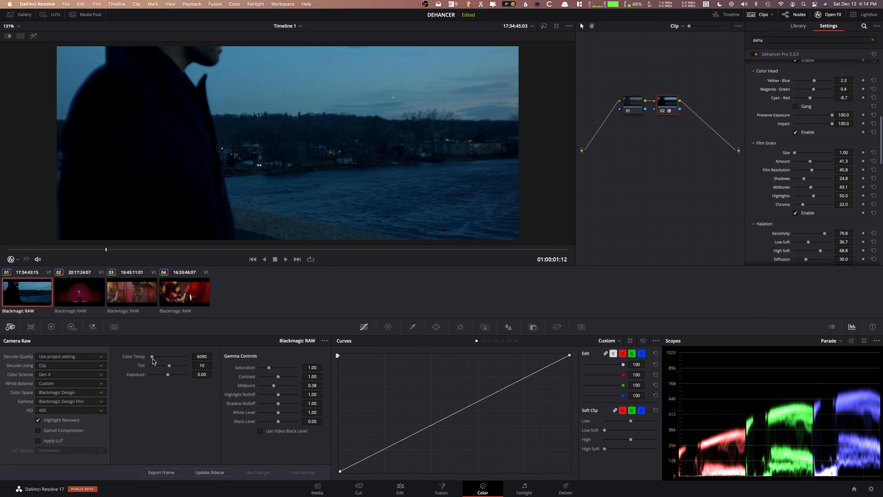
Step: Set clip 01's raw White Balance to Daylight and reset all Dehancer Pro settings
{"action": "left_click", "coordinate": [87, 384]}
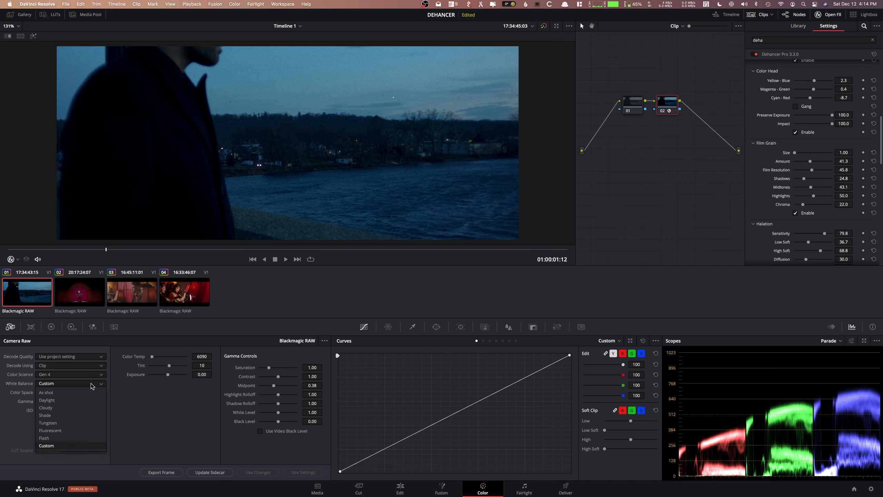
{"action": "left_click", "coordinate": [72, 401]}
{"action": "scroll", "coordinate": [770, 176], "scroll_direction": "up", "scroll_amount": 10}
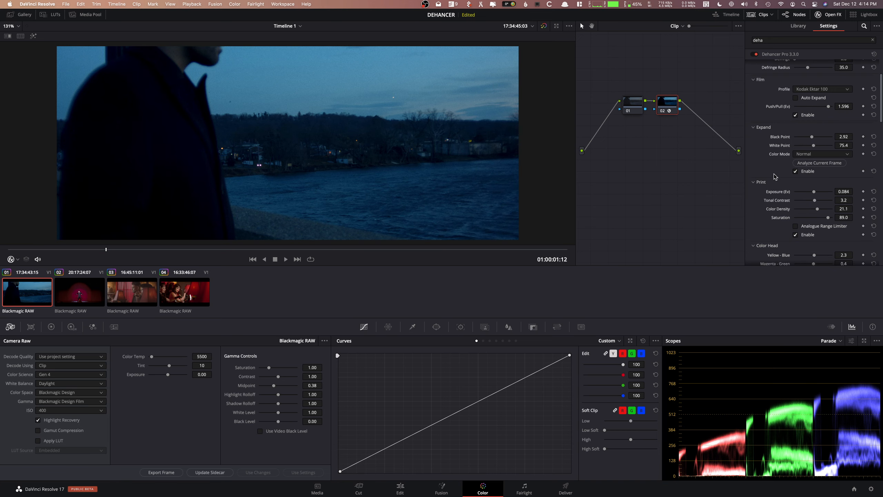
{"action": "left_click", "coordinate": [874, 54]}
Step: Set the Dehancer input to Choose Camera, Blackmagic Design, Pocket Cinema Camera 4K and Film format, with Exposure Comp. 1.182
{"action": "left_click", "coordinate": [822, 75]}
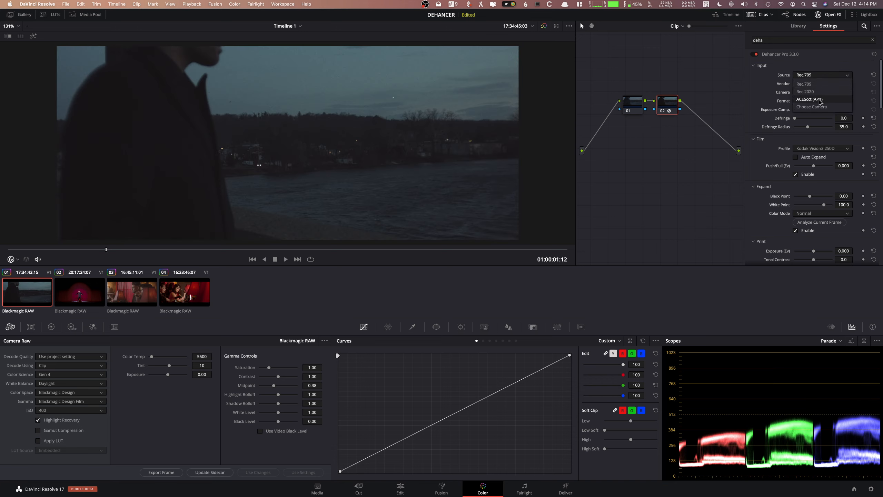
{"action": "left_click", "coordinate": [817, 101]}
{"action": "left_click", "coordinate": [816, 84]}
{"action": "left_click", "coordinate": [814, 108]}
{"action": "left_click", "coordinate": [815, 94]}
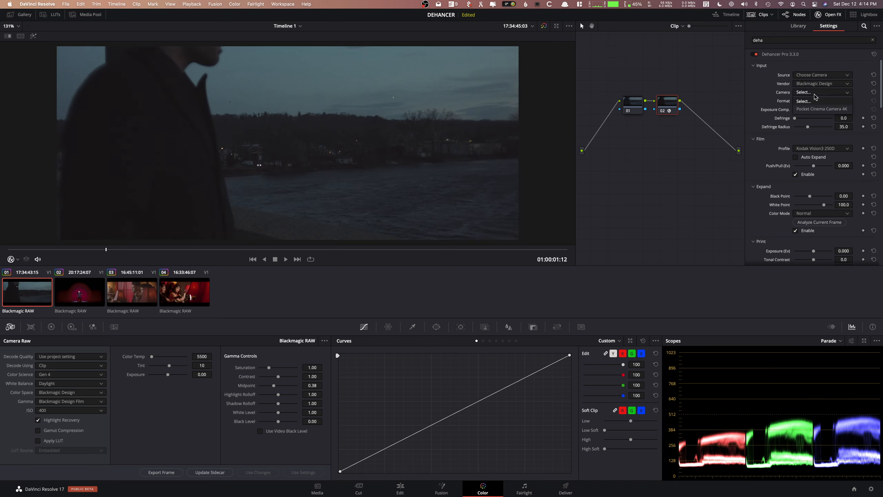
{"action": "left_click", "coordinate": [818, 109]}
{"action": "left_click", "coordinate": [819, 101]}
{"action": "left_click", "coordinate": [819, 116]}
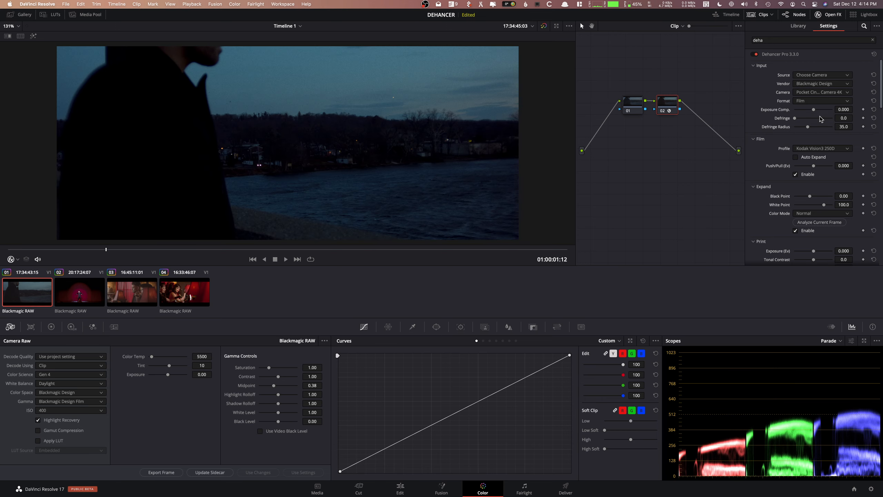
{"action": "left_click_drag", "start_coordinate": [814, 111], "coordinate": [822, 112]}
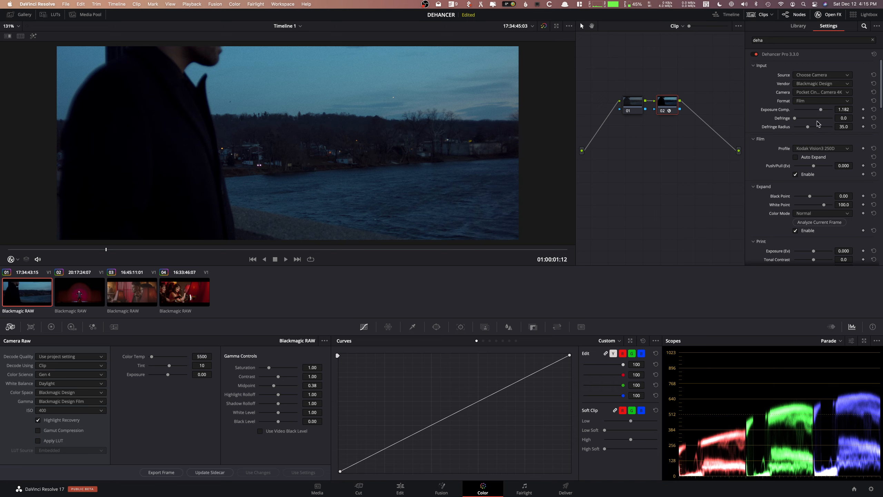
Step: Try the Kodak Portra 160, Portra 160VC, Vision3 500T and Vision3 250D film profiles on the river clip
{"action": "left_click", "coordinate": [822, 148]}
{"action": "left_click", "coordinate": [829, 166]}
{"action": "left_click", "coordinate": [822, 149]}
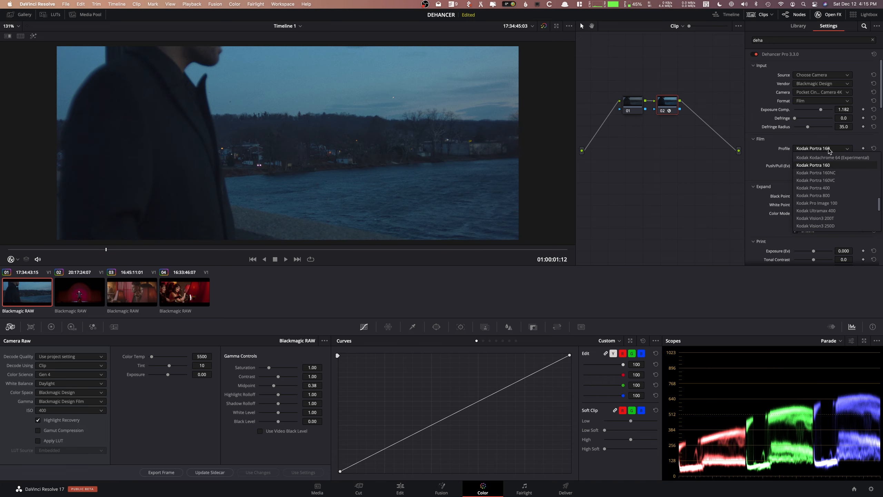
{"action": "left_click", "coordinate": [829, 180]}
{"action": "left_click", "coordinate": [823, 149]}
{"action": "left_click", "coordinate": [822, 182]}
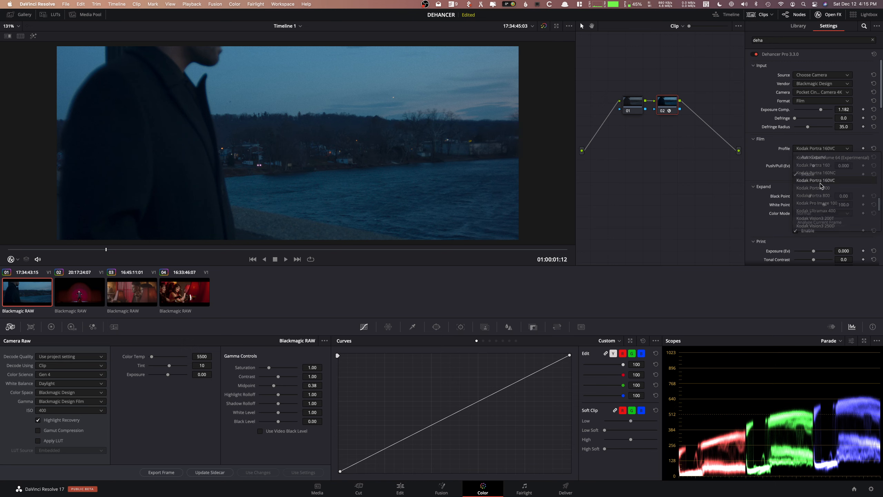
{"action": "left_click", "coordinate": [819, 149]}
{"action": "scroll", "coordinate": [825, 188], "scroll_direction": "down", "scroll_amount": 3}
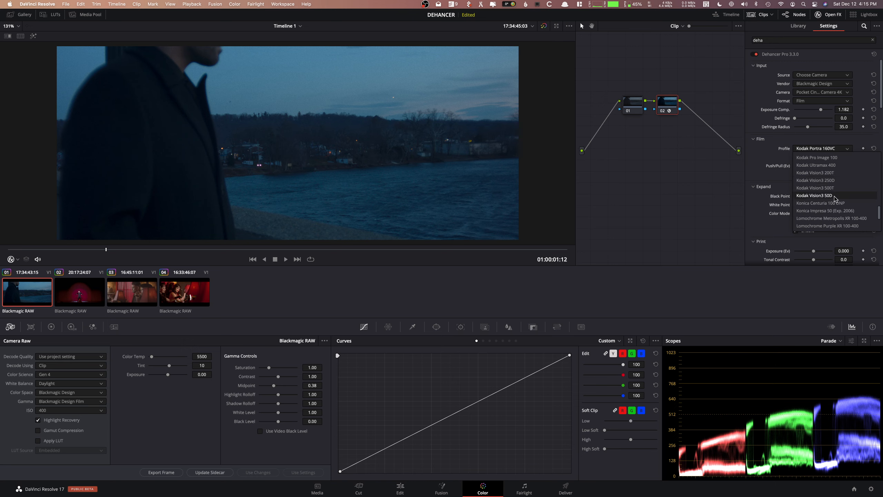
{"action": "left_click", "coordinate": [836, 192]}
{"action": "left_click", "coordinate": [828, 148]}
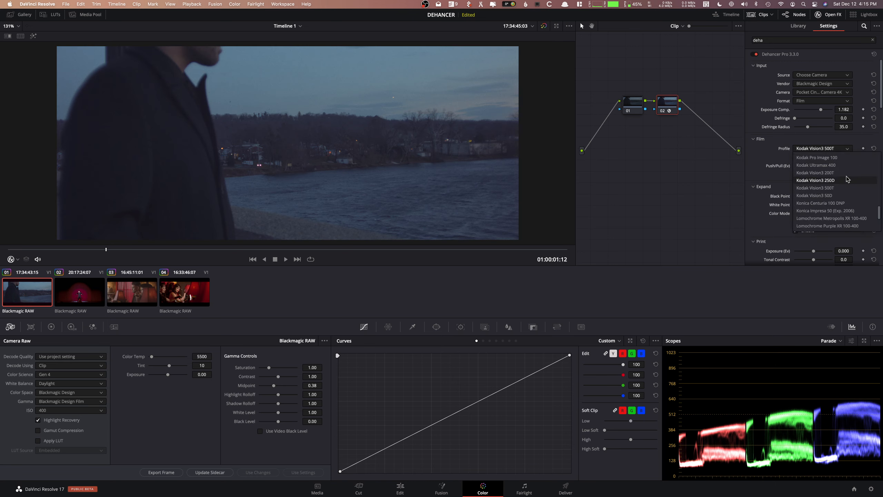
{"action": "left_click", "coordinate": [837, 179]}
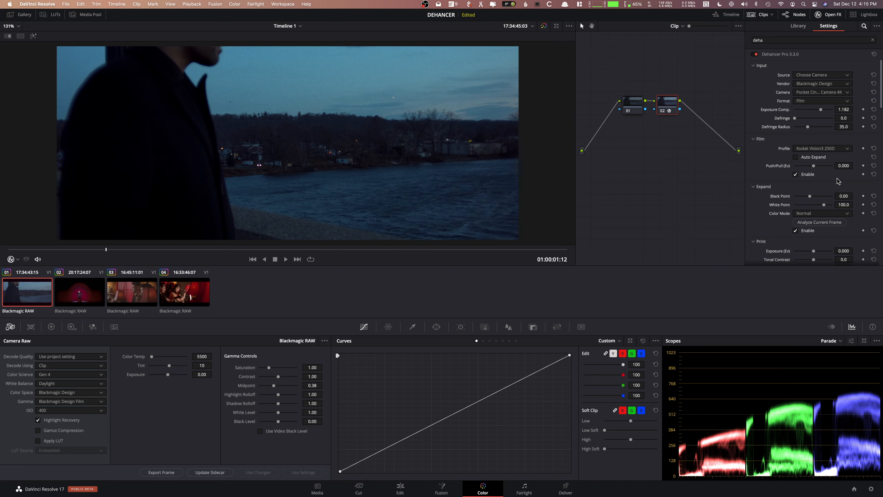
Step: Set the film profile to Kodak Portra 800
{"action": "left_click", "coordinate": [831, 148]}
{"action": "scroll", "coordinate": [841, 201], "scroll_direction": "up", "scroll_amount": 3}
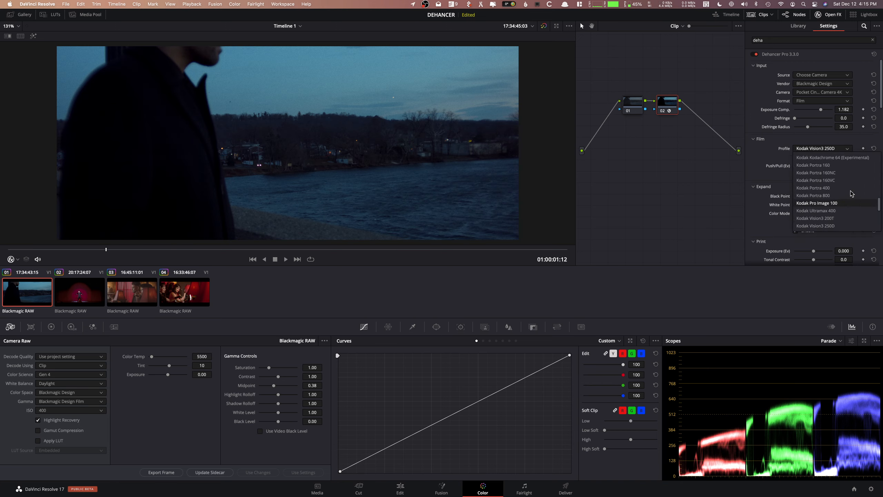
{"action": "left_click", "coordinate": [829, 204]}
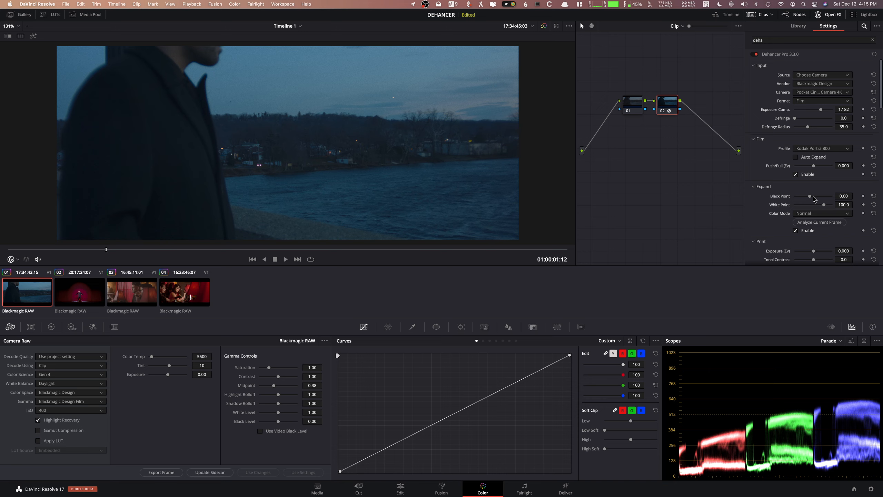
Step: Set the Expand levels for the river clip to Black Point 1.83 and White Point 100.2
{"action": "left_click", "coordinate": [813, 222]}
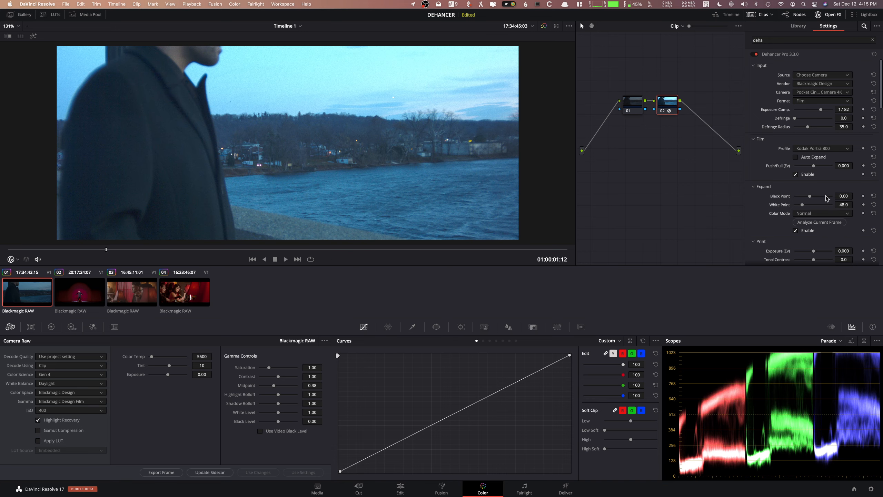
{"action": "mouse_move", "coordinate": [810, 197]}
{"action": "left_mouse_down"}
{"action": "mouse_move", "coordinate": [806, 206]}
{"action": "mouse_move", "coordinate": [823, 205]}
{"action": "mouse_move", "coordinate": [798, 197]}
{"action": "left_mouse_up"}
{"action": "scroll", "coordinate": [819, 235], "scroll_direction": "down", "scroll_amount": 4}
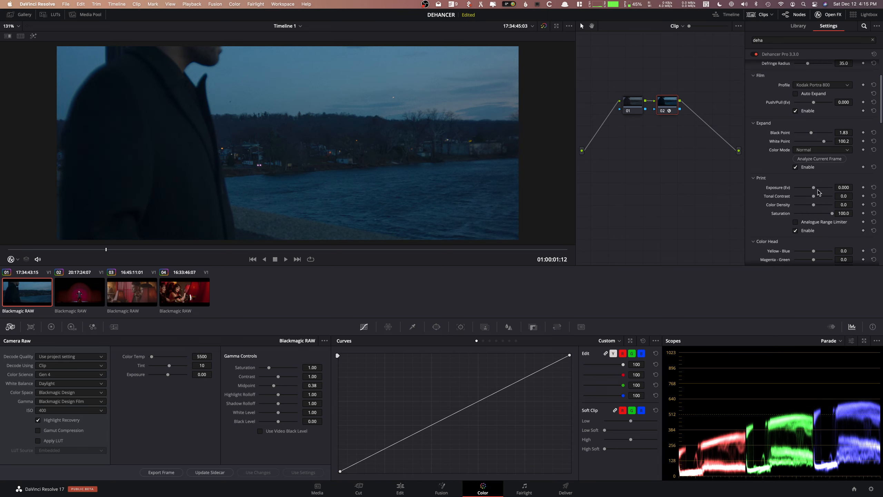
Step: Set the Print Exposure to 0.468 and Tonal Contrast to 17.0, and compare the image with node 02 off and on
{"action": "left_click_drag", "start_coordinate": [815, 188], "coordinate": [820, 198]}
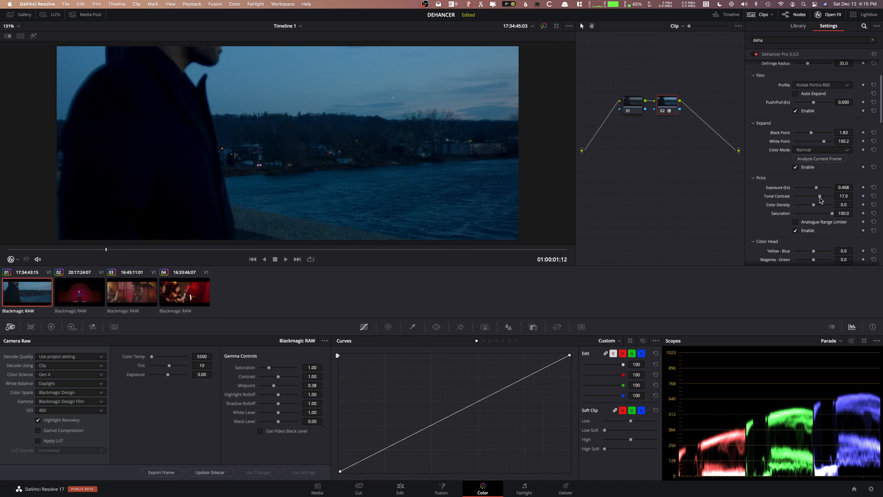
{"action": "left_click", "coordinate": [663, 112]}
{"action": "left_click", "coordinate": [662, 112]}
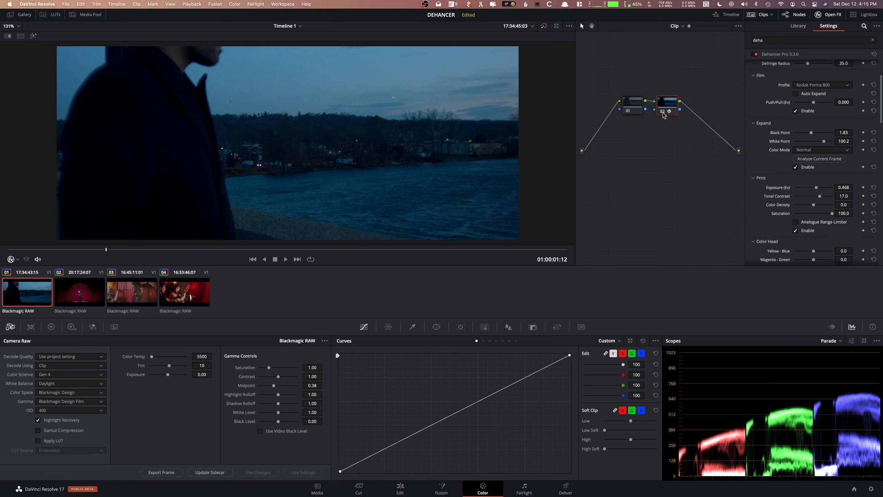
Step: Set Color Head Yellow-Blue to -5.1, Magenta-Green to -5.1 and Cyan-Red to 5.1, and raise the Print Exposure to 0.633
{"action": "scroll", "coordinate": [778, 173], "scroll_direction": "down", "scroll_amount": 3}
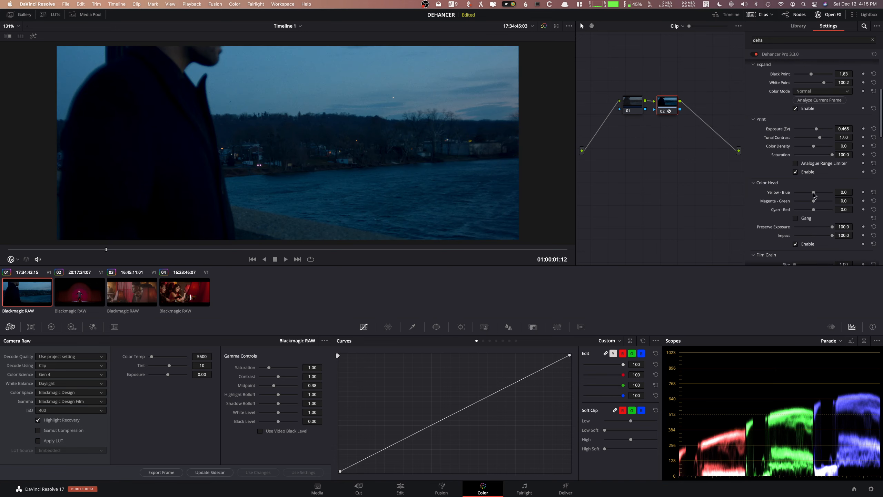
{"action": "left_click_drag", "start_coordinate": [813, 193], "coordinate": [816, 210]}
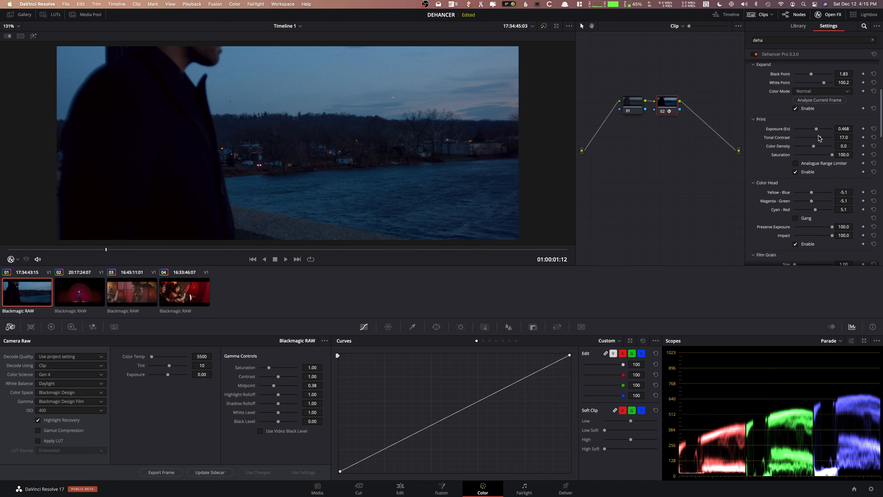
{"action": "left_click_drag", "start_coordinate": [815, 129], "coordinate": [817, 130]}
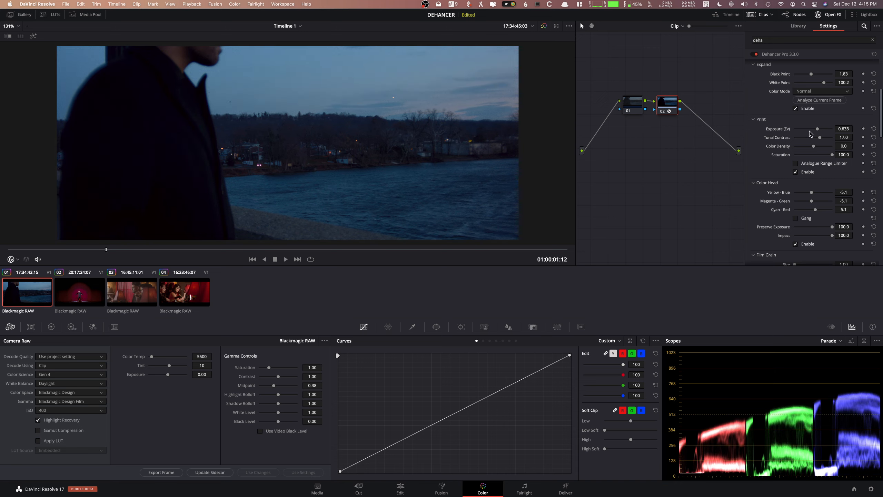
Step: Set the Film Grain Size to 2.72 and Amount to 24.8
{"action": "scroll", "coordinate": [809, 194], "scroll_direction": "down", "scroll_amount": 5}
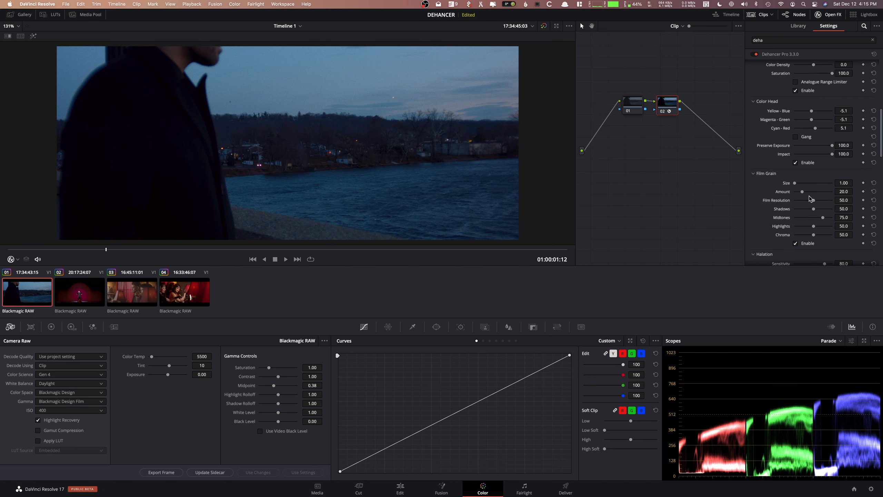
{"action": "mouse_move", "coordinate": [794, 183]}
{"action": "left_mouse_down"}
{"action": "mouse_move", "coordinate": [812, 192]}
{"action": "mouse_move", "coordinate": [804, 195]}
{"action": "left_mouse_up"}
{"action": "scroll", "coordinate": [807, 207], "scroll_direction": "down", "scroll_amount": 6}
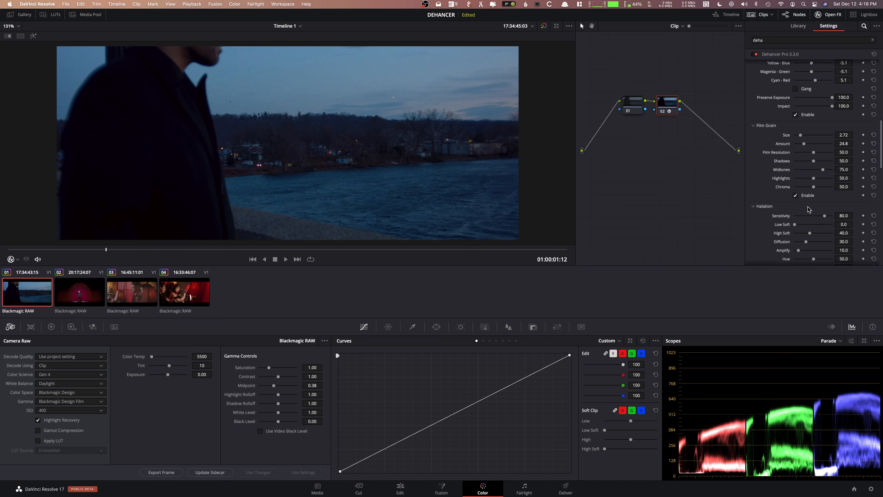
Step: Set the Halation Sensitivity to 41.3, High Soft to 55.0, Diffusion to 63.3 and Amplify to 10.1
{"action": "scroll", "coordinate": [801, 200], "scroll_direction": "down", "scroll_amount": 3}
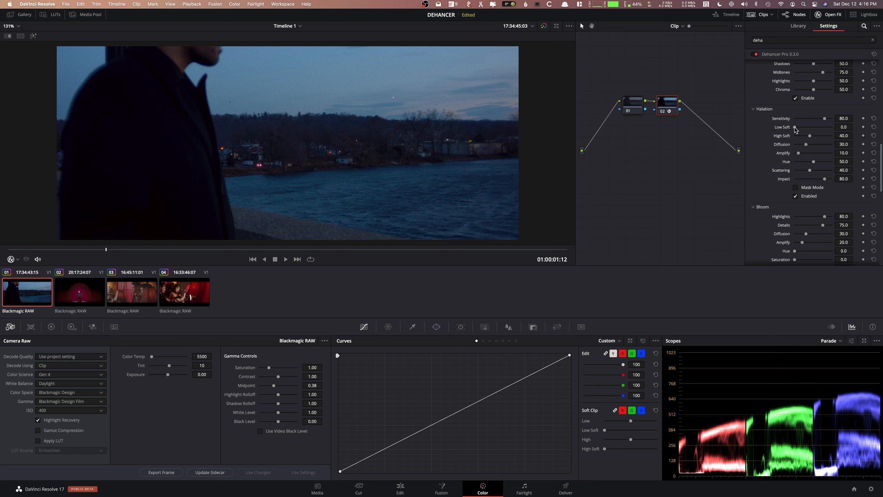
{"action": "mouse_move", "coordinate": [798, 153]}
{"action": "left_mouse_down"}
{"action": "mouse_move", "coordinate": [820, 153]}
{"action": "mouse_move", "coordinate": [798, 154]}
{"action": "left_mouse_up"}
{"action": "left_click", "coordinate": [810, 119]}
{"action": "scroll", "coordinate": [737, 175], "scroll_direction": "down", "scroll_amount": 1}
Step: Enable Bloom and set its Amplify to 46.8, checking the effect in Mask Mode and leaving the mask view off
{"action": "scroll", "coordinate": [759, 176], "scroll_direction": "down", "scroll_amount": 5}
{"action": "left_click", "coordinate": [795, 178]}
{"action": "left_click", "coordinate": [796, 169]}
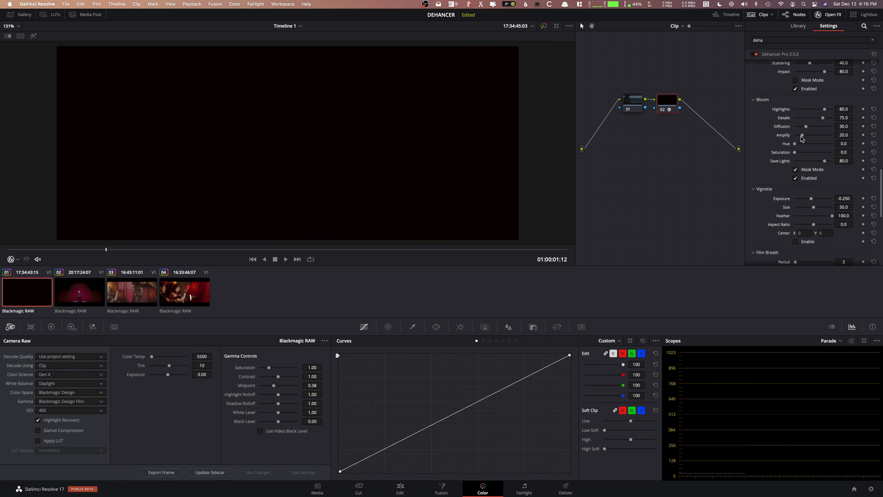
{"action": "left_click", "coordinate": [795, 170]}
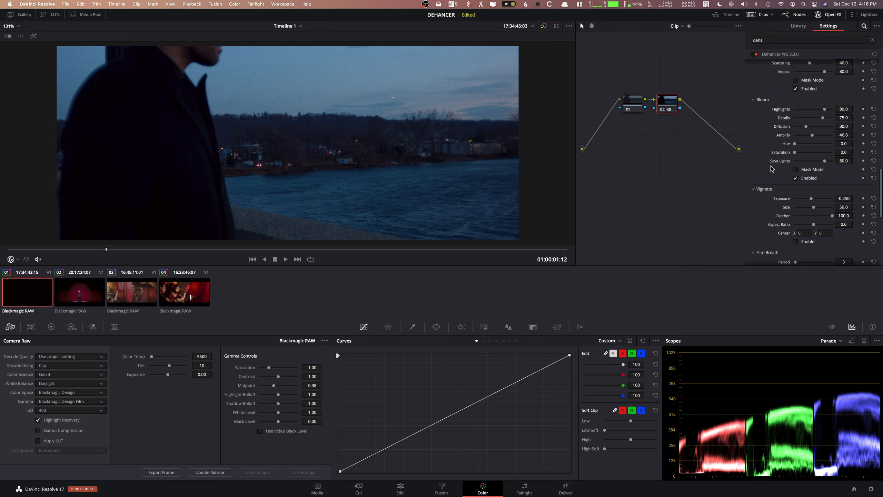
Step: Review the river clip from about 01:00:05:09 to 01:00:07:21 in playback, comparing the frames with node 02 off and on
{"action": "scroll", "coordinate": [771, 168], "scroll_direction": "down", "scroll_amount": 6}
{"action": "scroll", "coordinate": [791, 193], "scroll_direction": "down", "scroll_amount": 3}
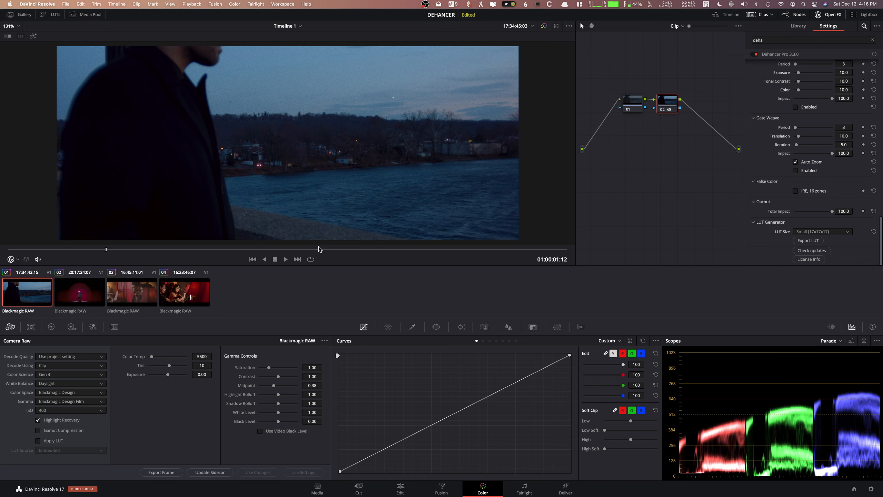
{"action": "left_click_drag", "start_coordinate": [98, 252], "coordinate": [360, 251]}
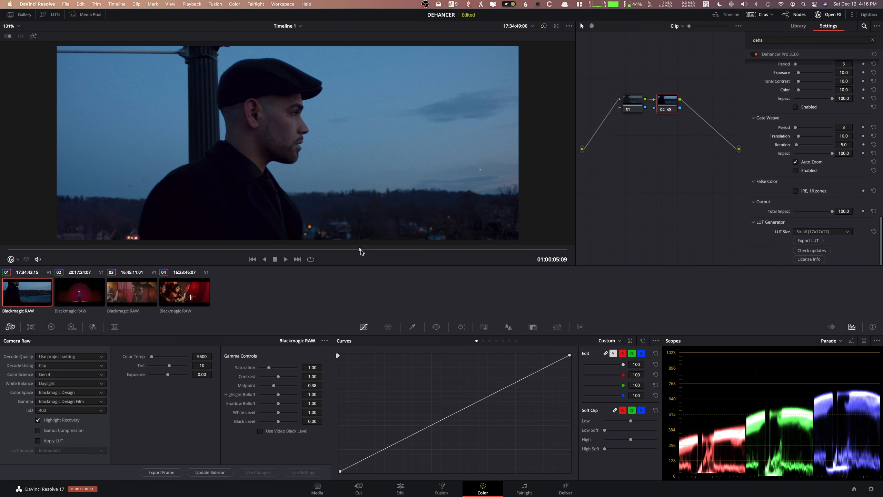
{"action": "left_click", "coordinate": [662, 110]}
{"action": "left_click", "coordinate": [662, 110]}
{"action": "key", "text": "space"}
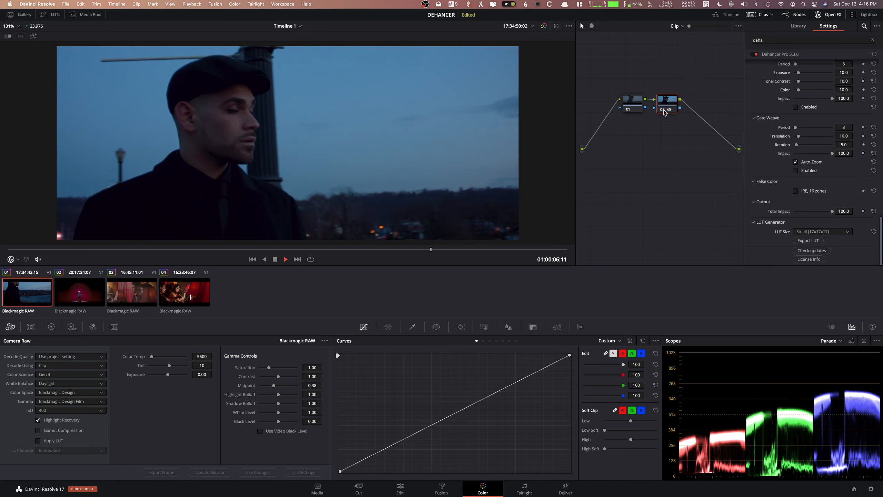
{"action": "key", "text": "space"}
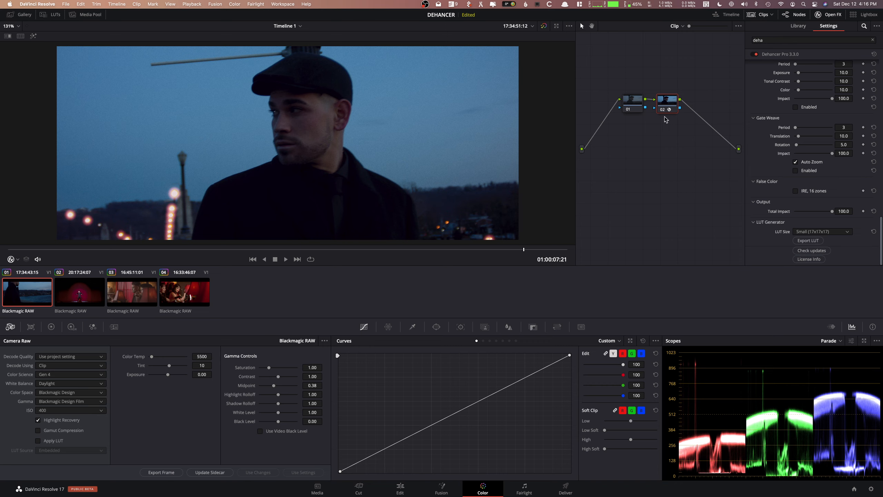
{"action": "left_click", "coordinate": [663, 111]}
{"action": "left_click", "coordinate": [662, 111]}
Step: Compare the frame with Bloom and Halation each switched off and back on
{"action": "scroll", "coordinate": [810, 175], "scroll_direction": "up", "scroll_amount": 15}
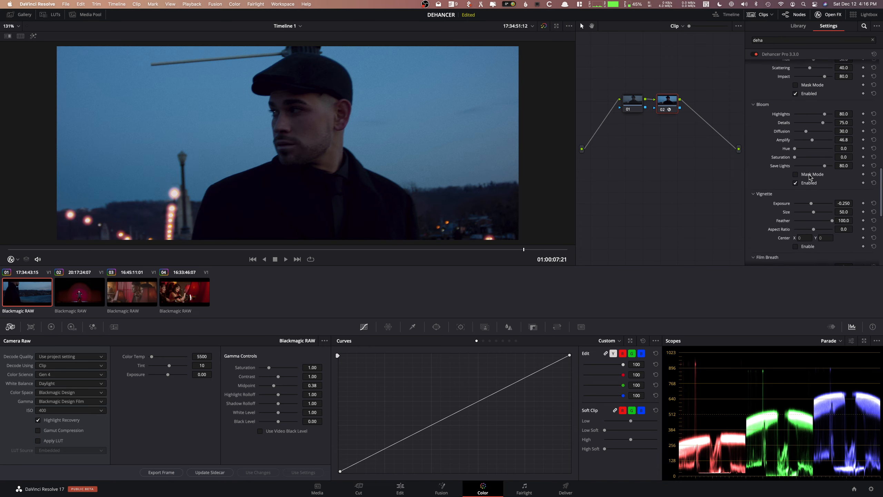
{"action": "left_click", "coordinate": [795, 199]}
{"action": "left_click", "coordinate": [796, 199]}
{"action": "left_click", "coordinate": [796, 110]}
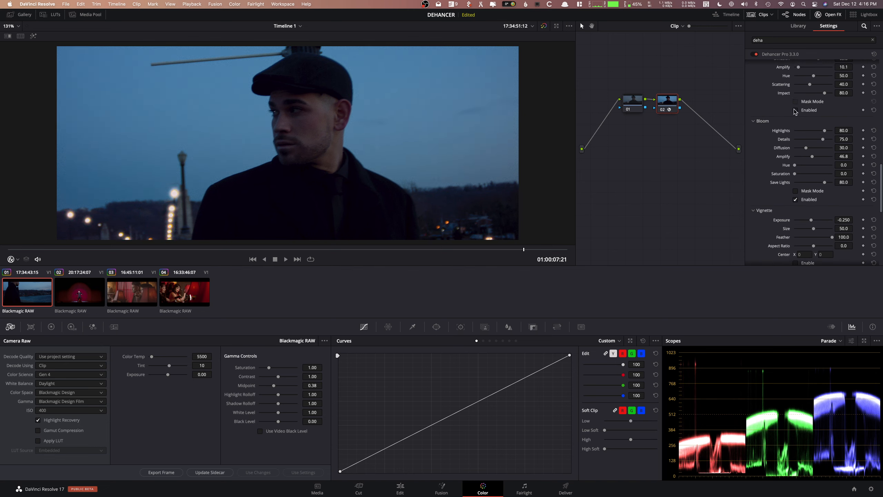
{"action": "left_click", "coordinate": [795, 110]}
{"action": "scroll", "coordinate": [786, 122], "scroll_direction": "up", "scroll_amount": 5}
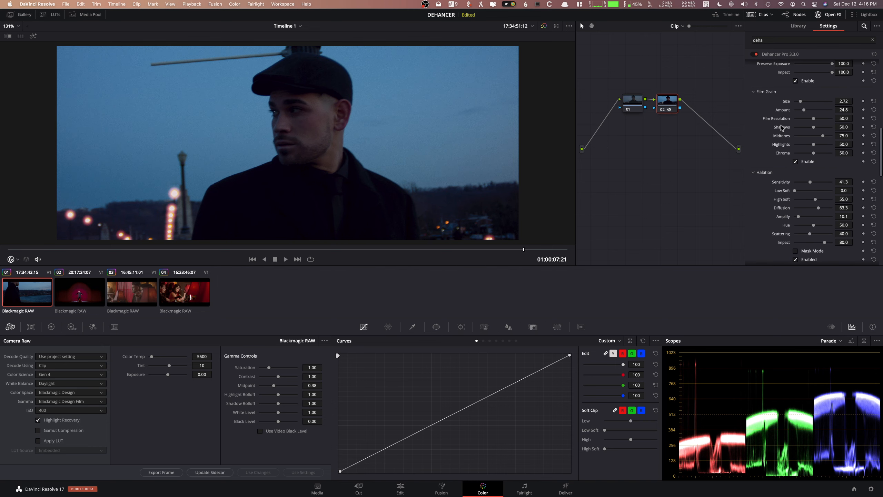